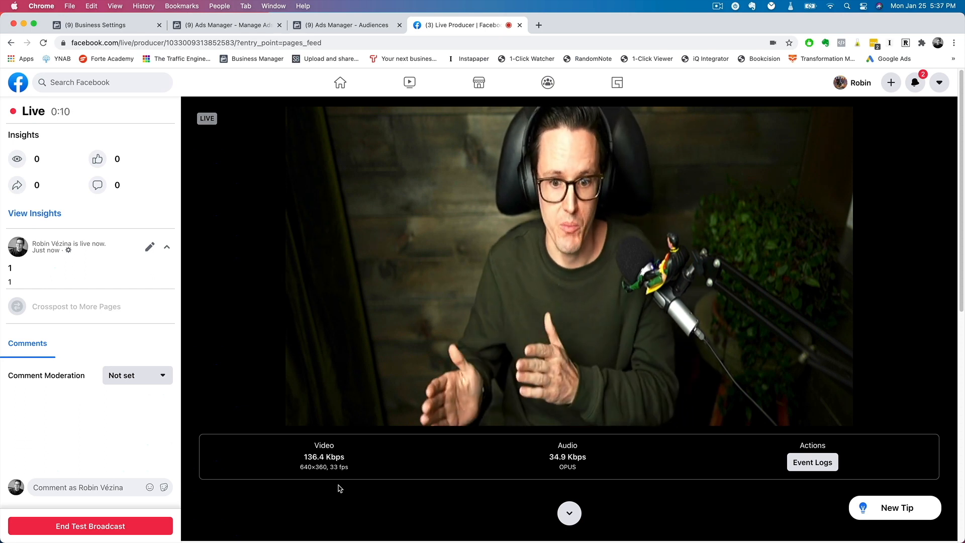
left_click_drag(299, 467, 324, 469)
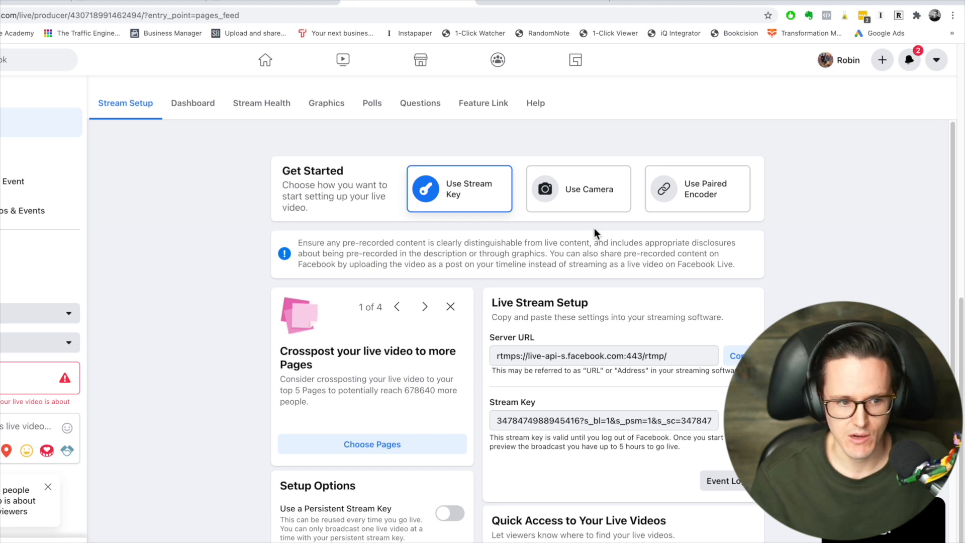
Step: Open the Open Broadcaster Software website from the existing "obs studio" Google search results
scroll(559, 397, "down", 3)
scroll(558, 395, "up", 2)
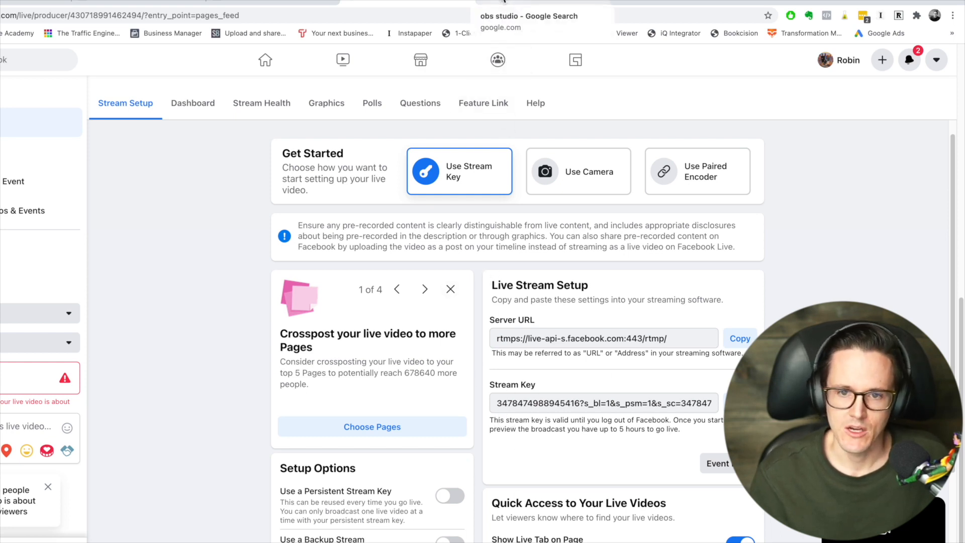
left_click(503, 2)
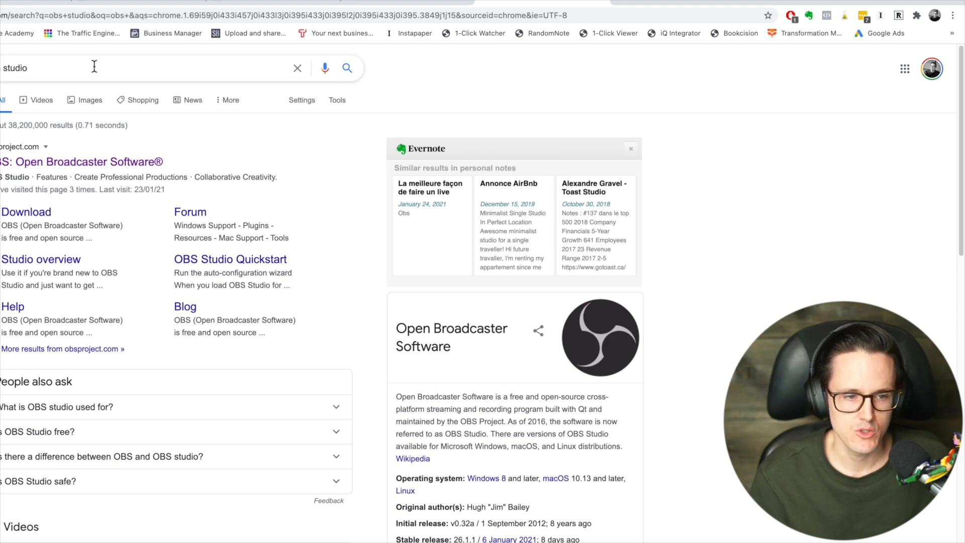
left_click(94, 163)
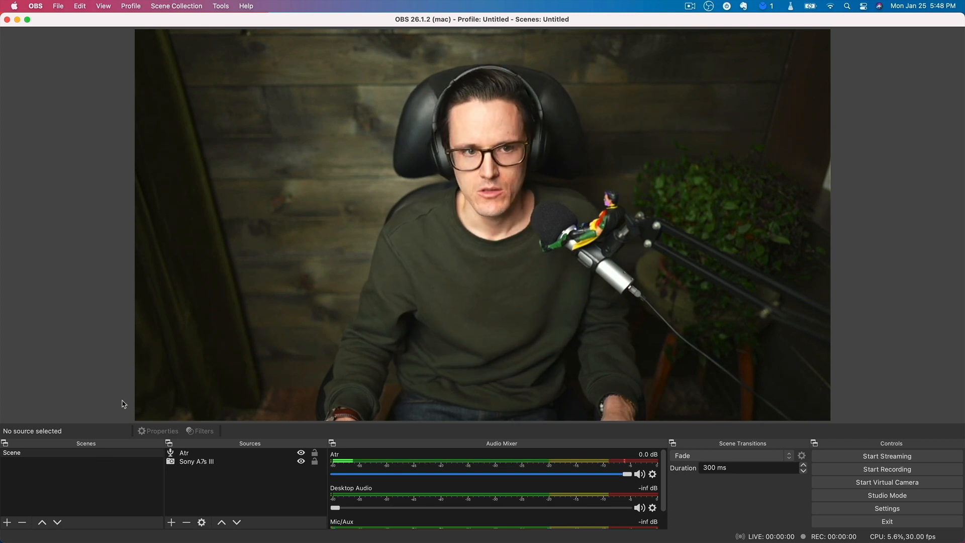
Step: Launch the Auto-Configuration Wizard and accept optimizing for streaming, with recording secondary
left_click(224, 7)
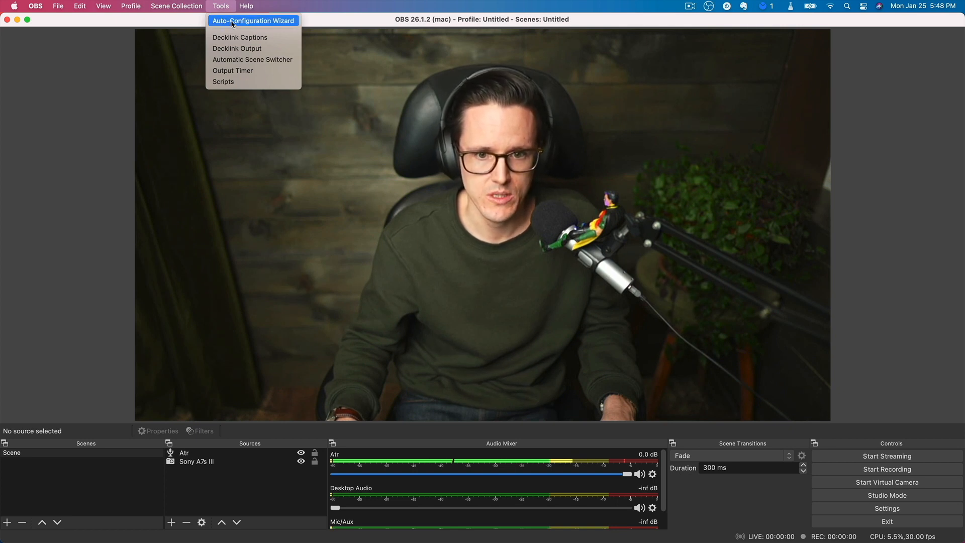
left_click(232, 23)
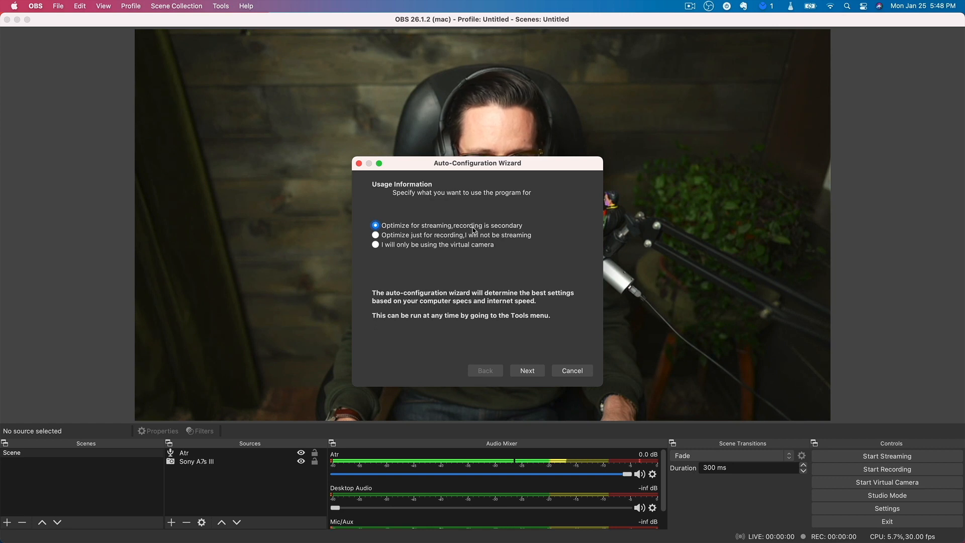
left_click(535, 372)
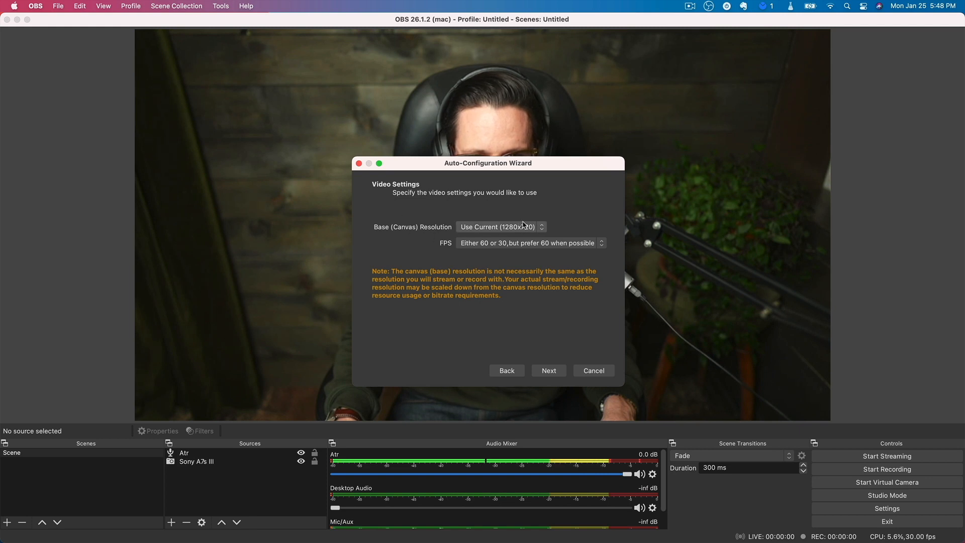
Step: Keep the base canvas resolution at Use Current (1280x720) and set the FPS to 30 in the wizard
left_click(482, 228)
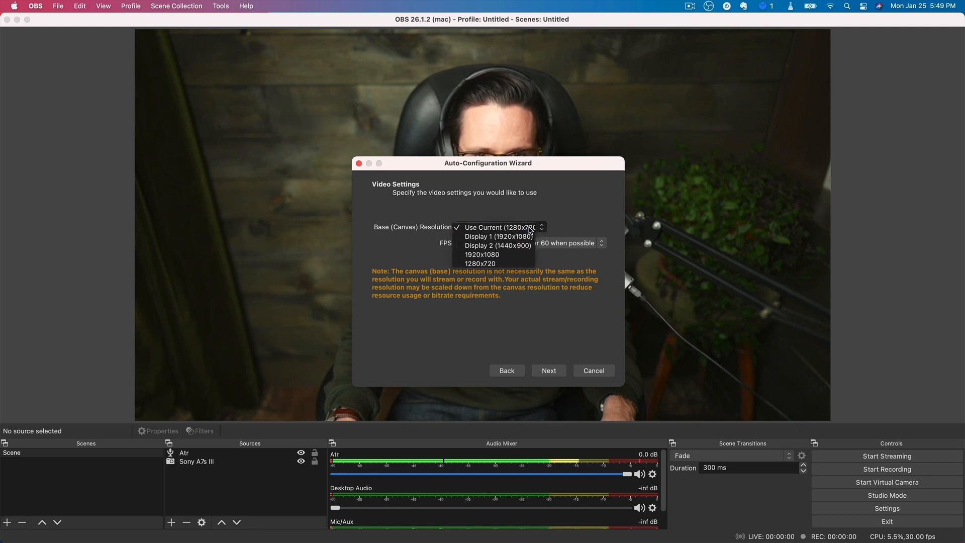
left_click(531, 229)
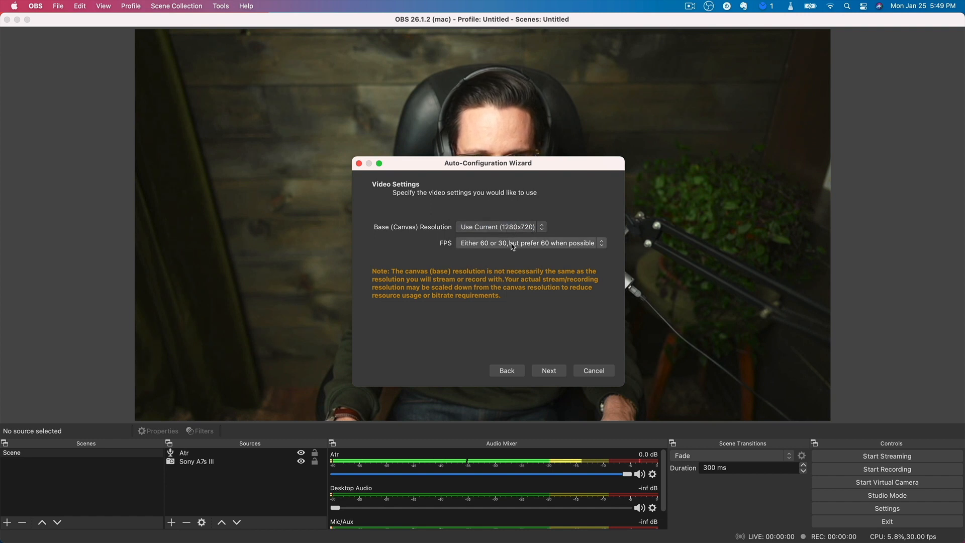
left_click(526, 243)
left_click(488, 270)
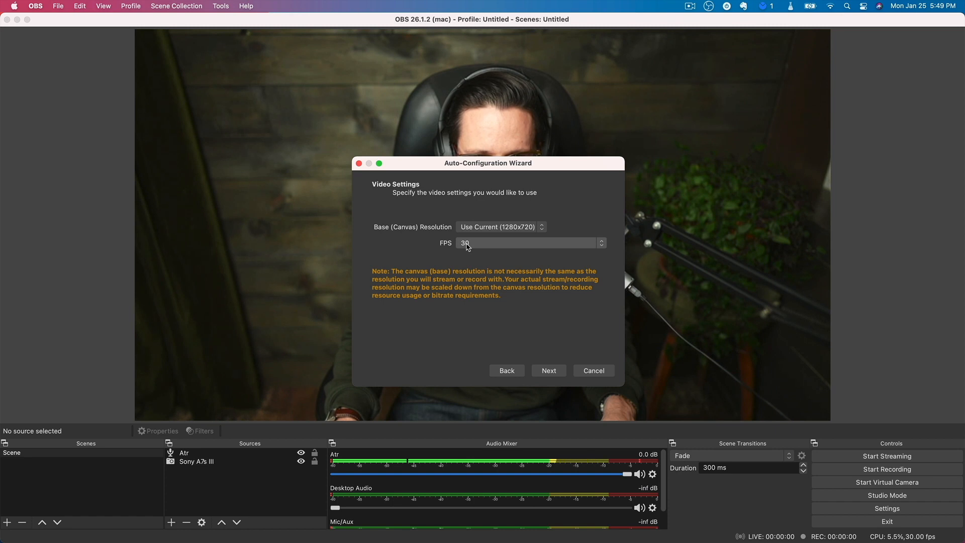
left_click(547, 371)
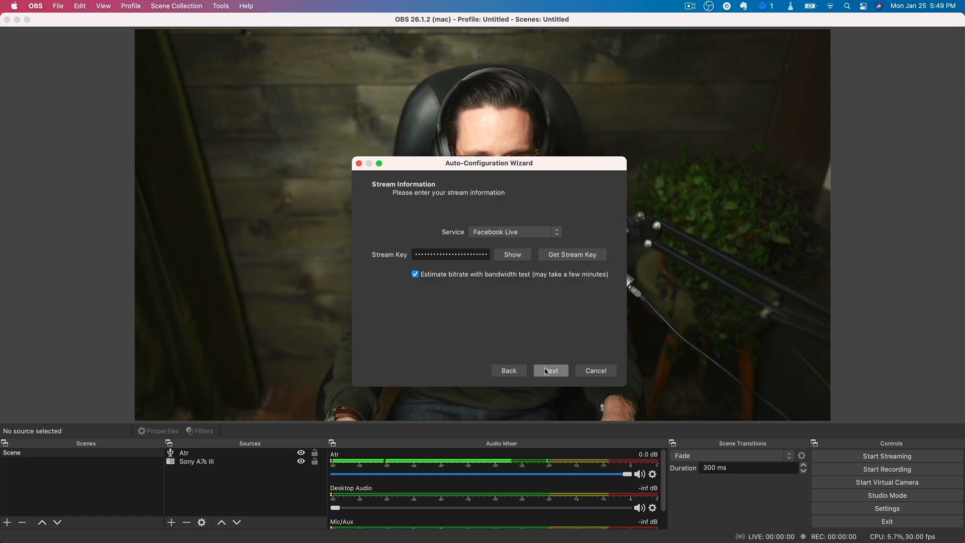
Step: Keep Facebook Live as the streaming service, run the bitrate bandwidth test, and apply the wizard's recommended settings
left_click(490, 236)
left_click(489, 237)
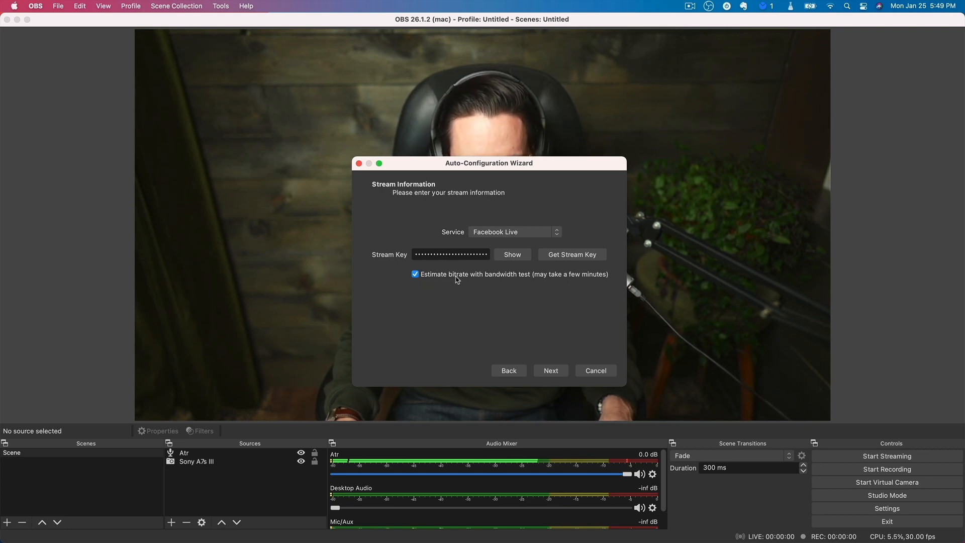
left_click(551, 371)
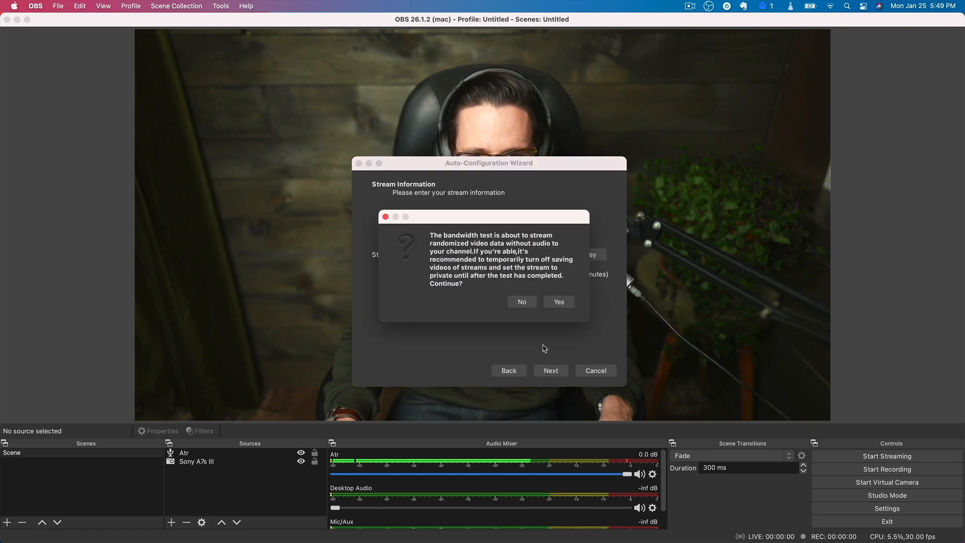
left_click(557, 302)
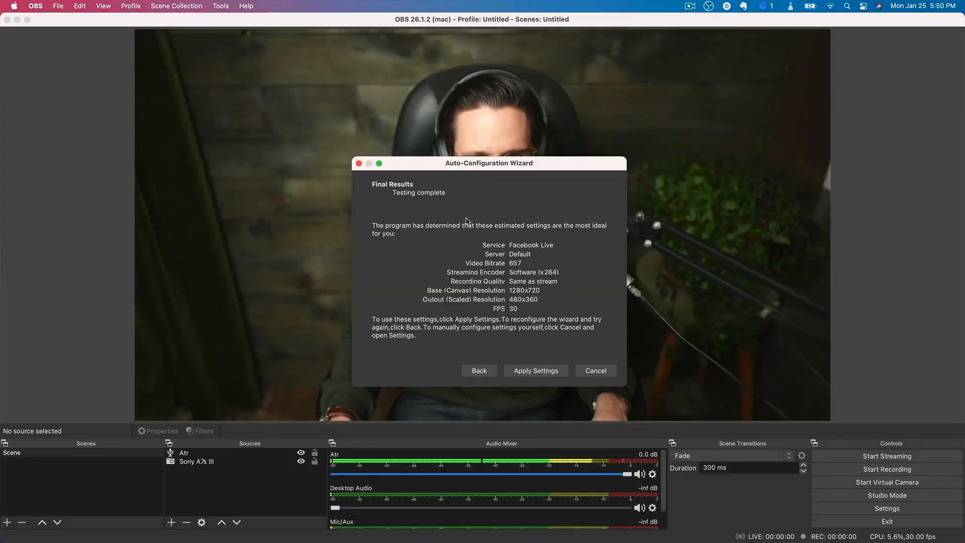
left_click(534, 373)
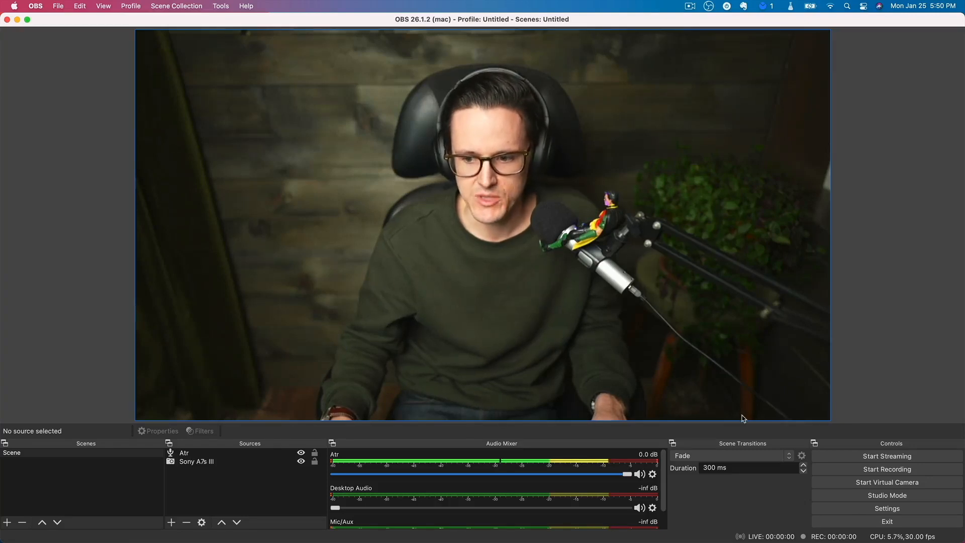
left_click(618, 344)
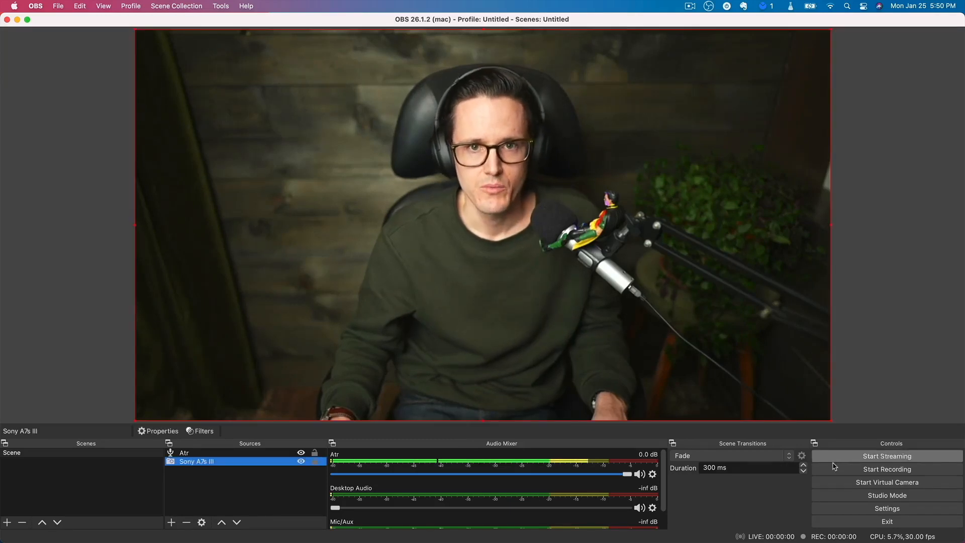
left_click(888, 508)
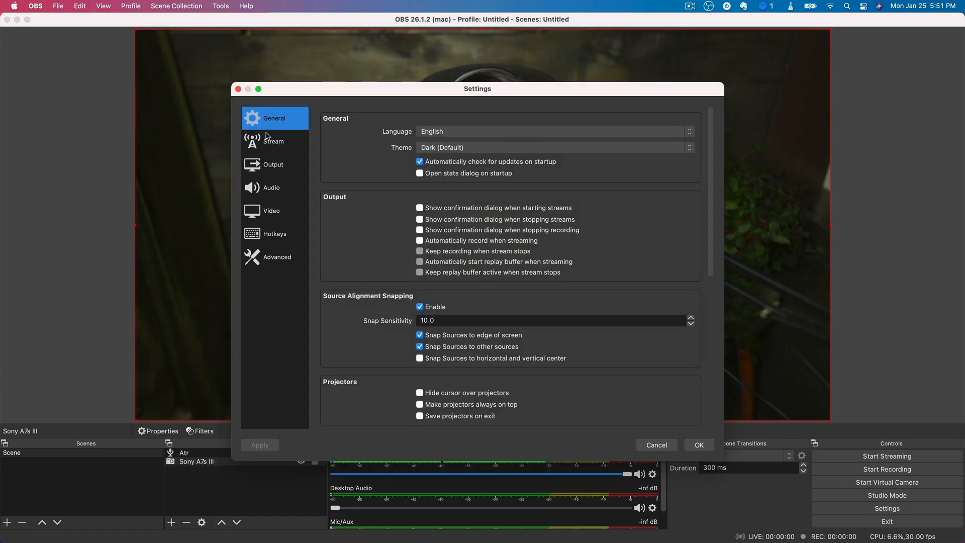
left_click(267, 144)
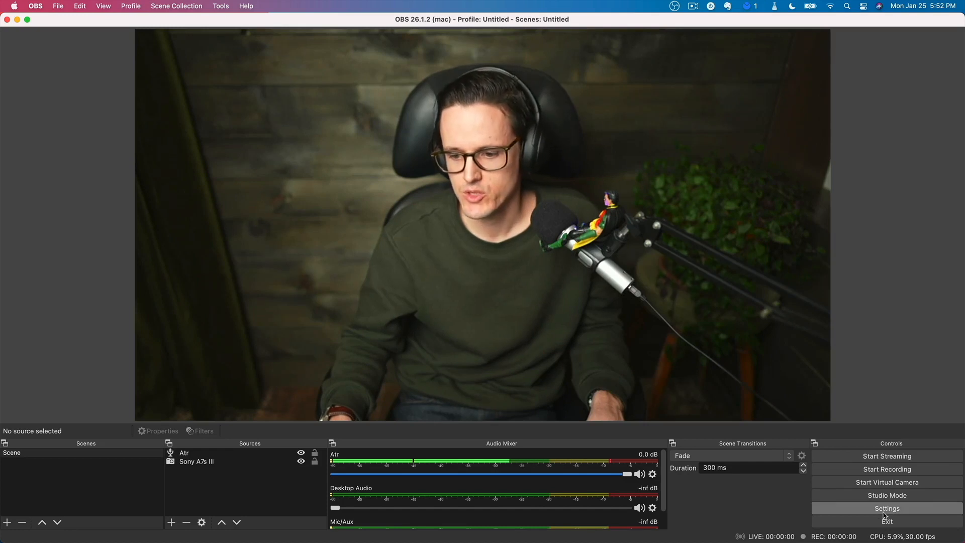
Step: Open the stream settings and keep Facebook Live as the service with the Default server
left_click(925, 509)
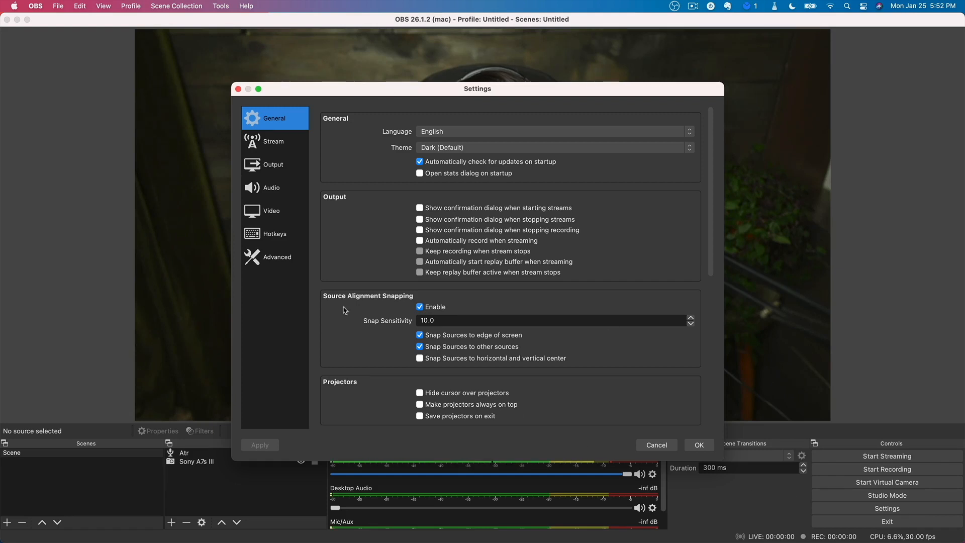
left_click(265, 145)
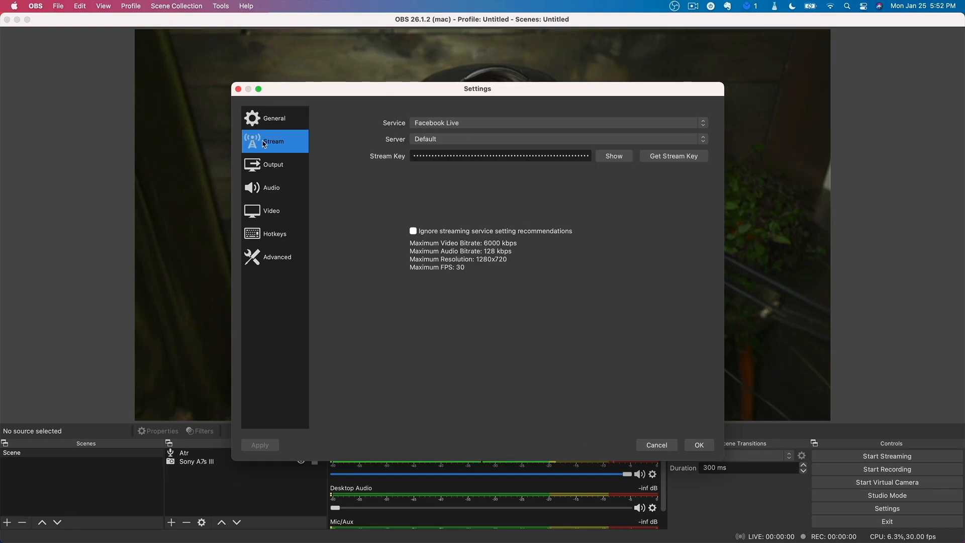
left_click(426, 124)
left_click(490, 126)
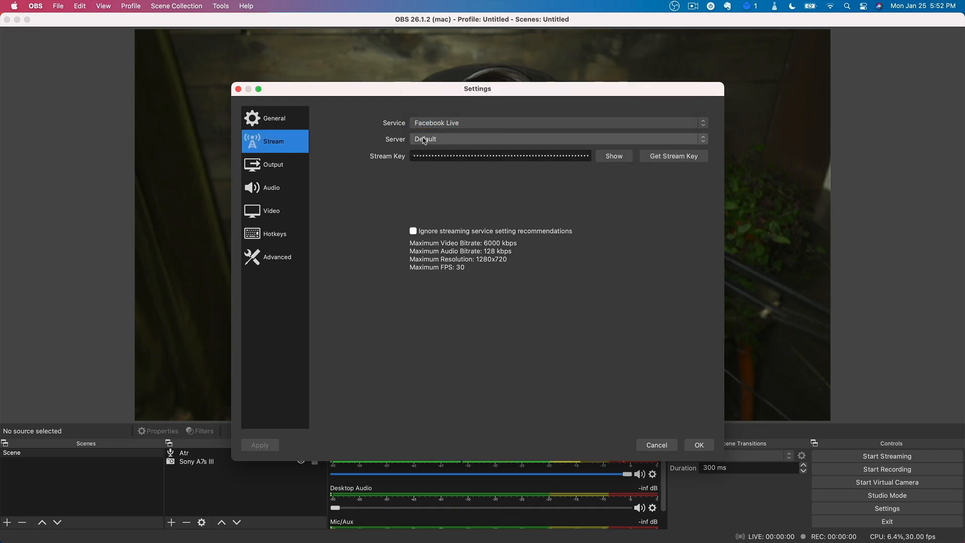
left_click(519, 139)
left_click(519, 138)
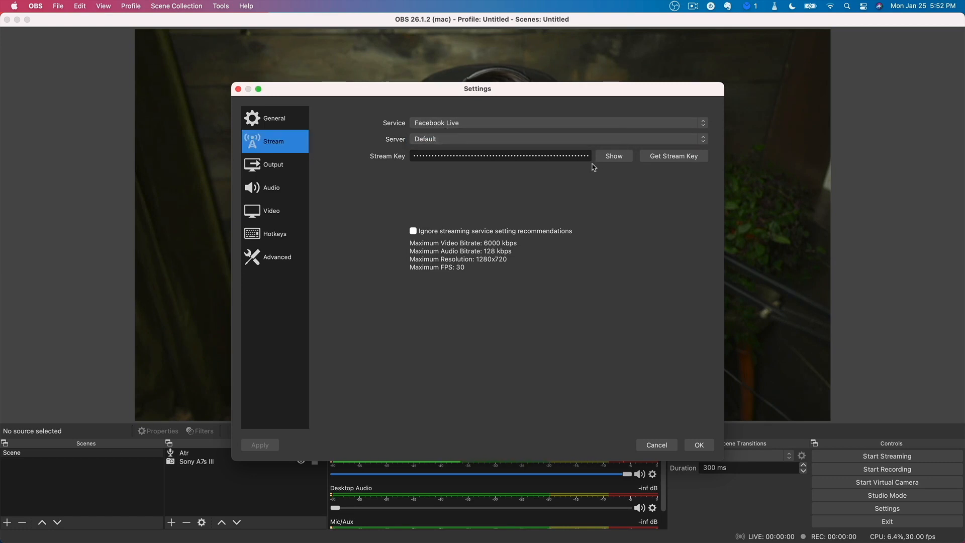
Step: Request a stream key for Facebook Live, closing the older Live Producer page, and copy the new stream key
left_click(674, 157)
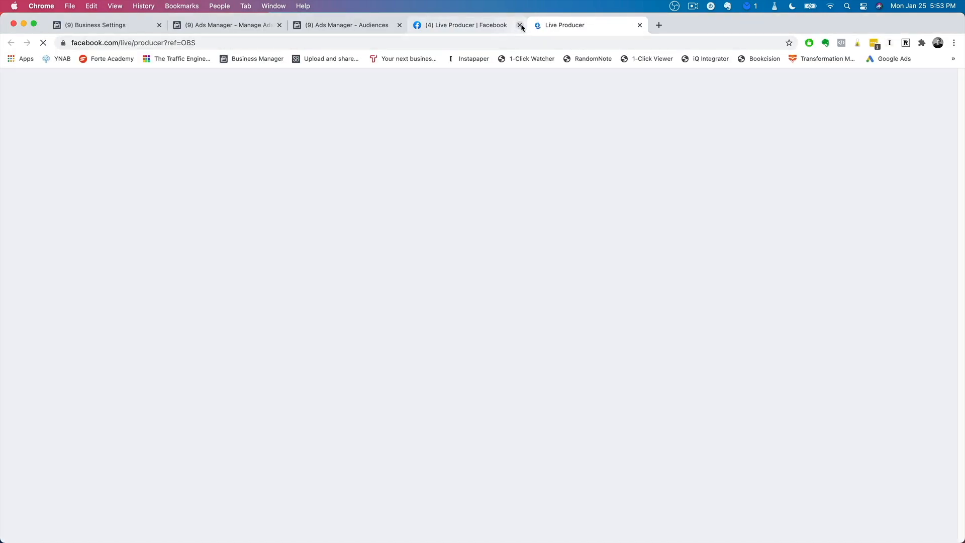
left_click(519, 25)
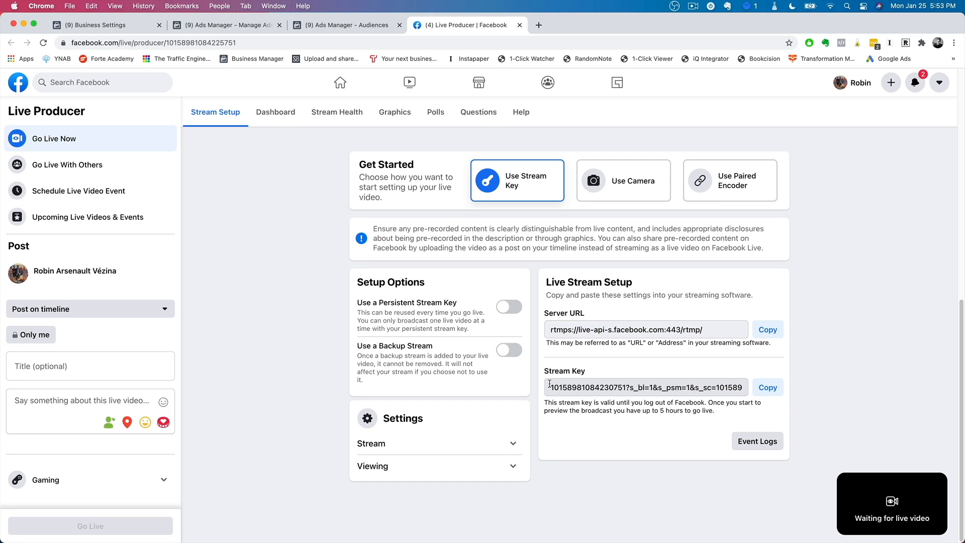
left_click(765, 392)
left_click(767, 388)
Step: Switch back to OBS and replace the existing stream key with the copied Facebook stream key
mouse_move(556, 537)
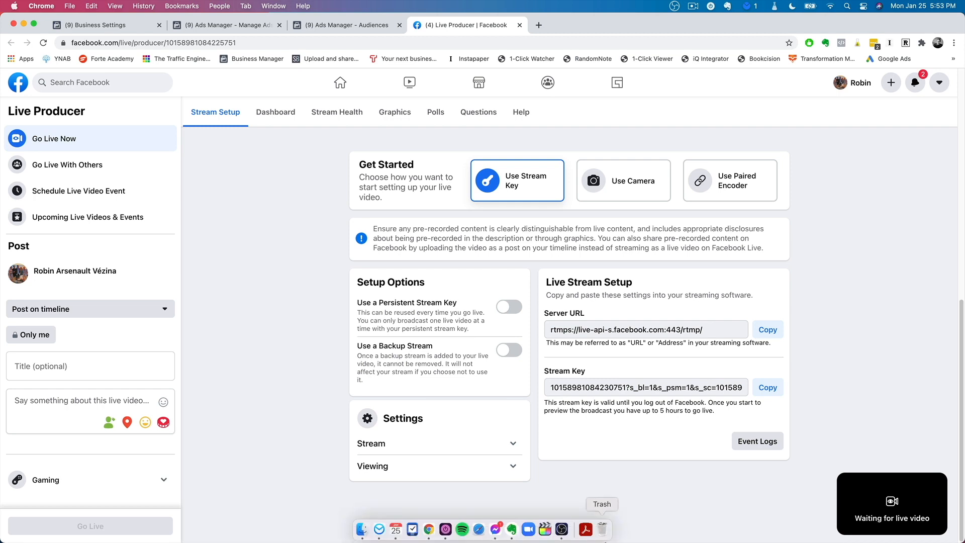
left_click(559, 532)
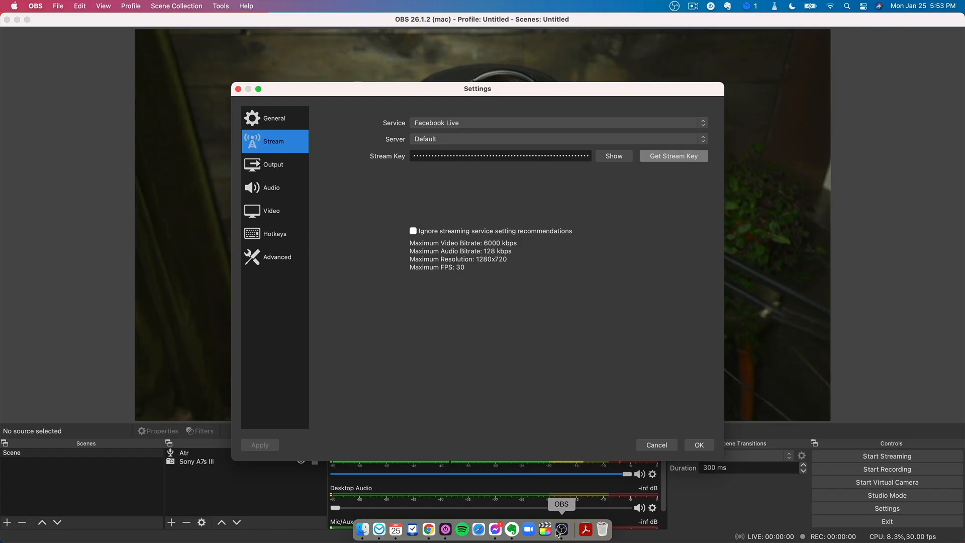
left_click(479, 155)
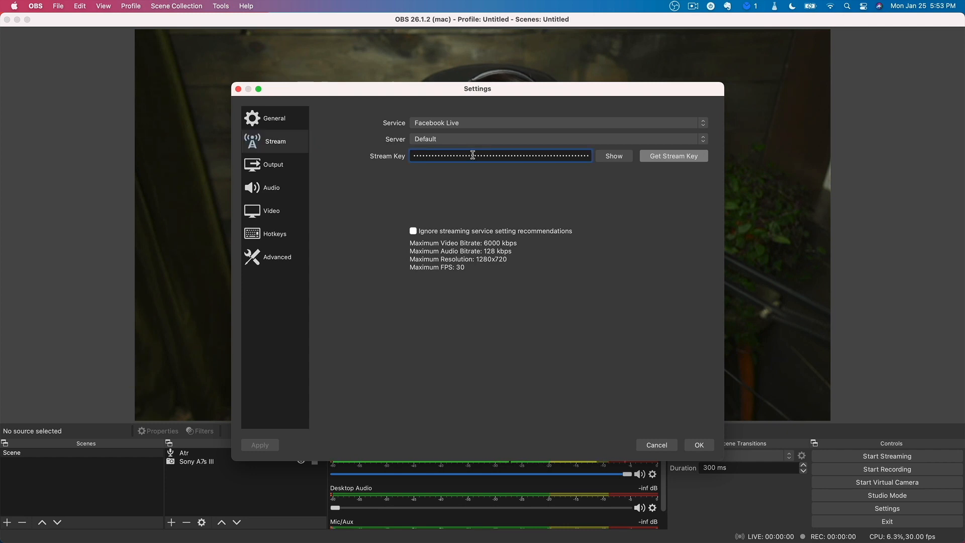
key("super+a")
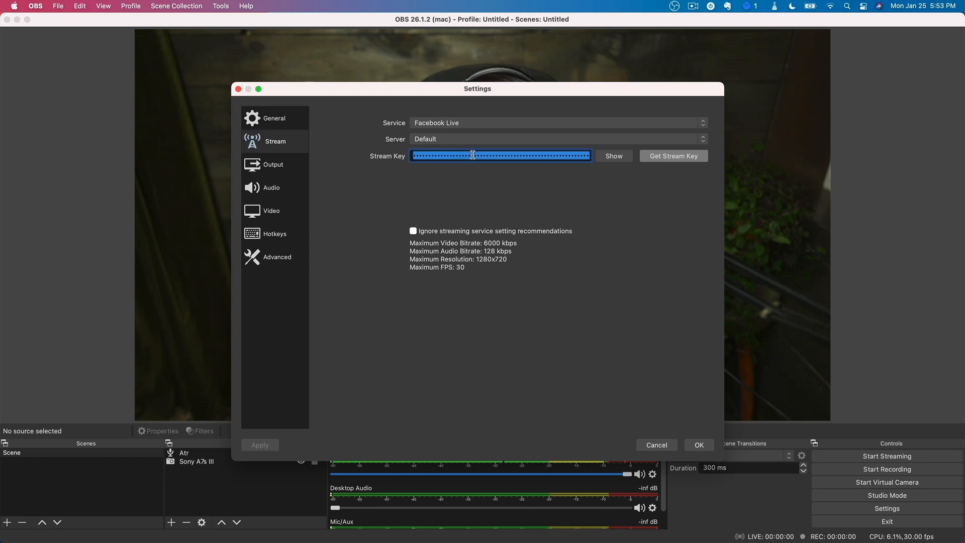
key("BackSpace")
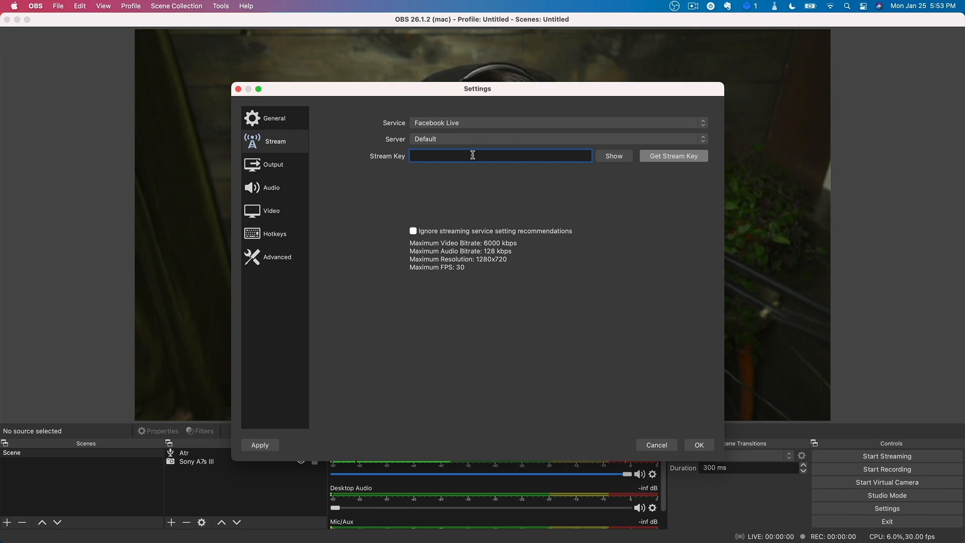
key("super+v")
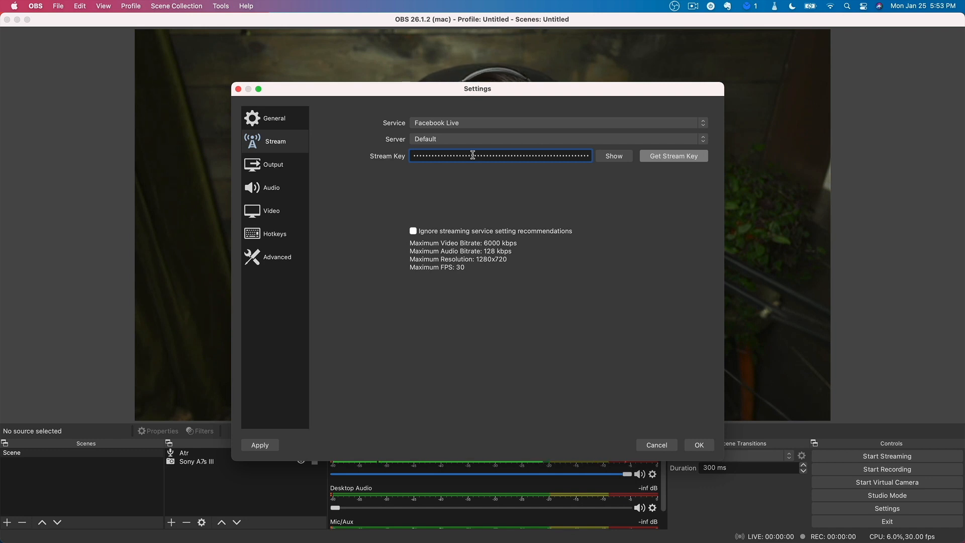
Step: Compare the revealed stream key with the one in Facebook Live Producer and save the stream settings
key("super+Tab")
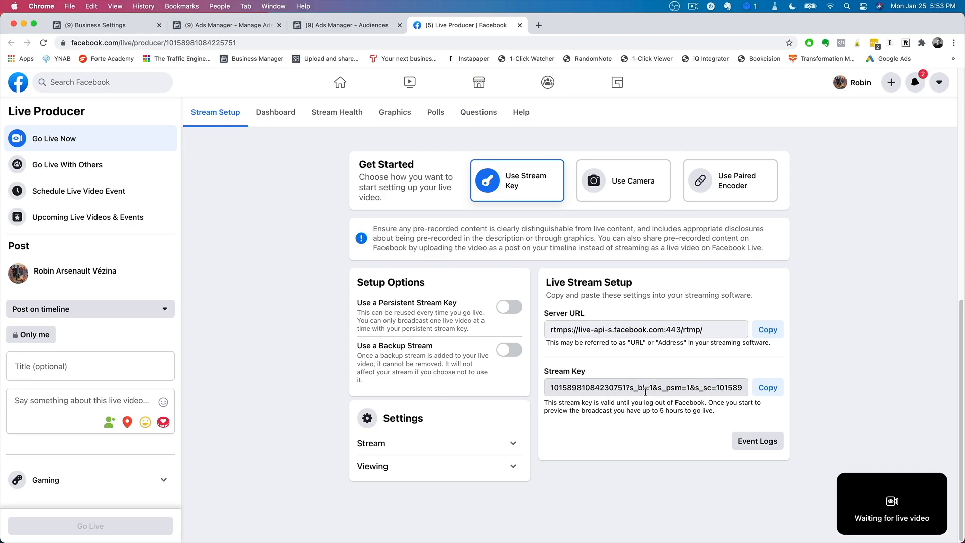
key("super+Tab")
left_click(615, 156)
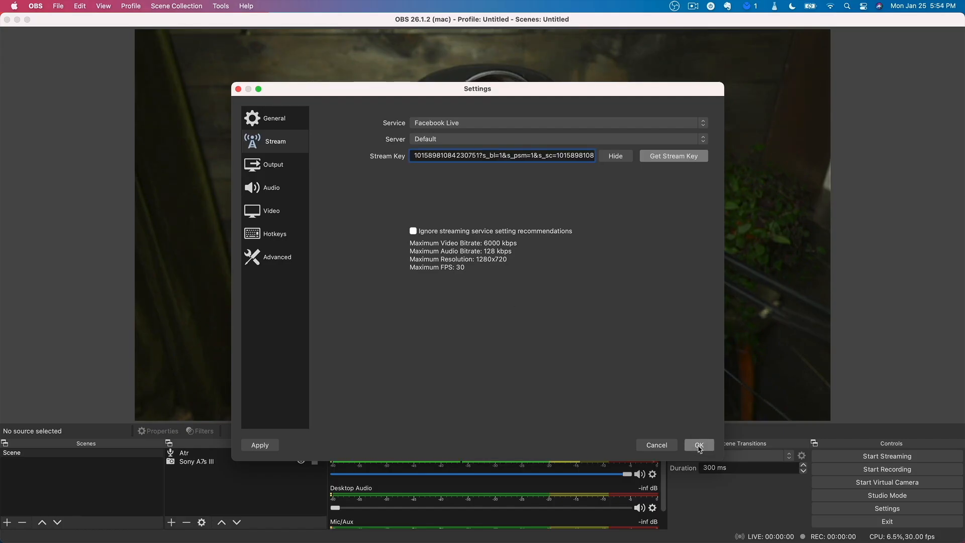
left_click(699, 445)
Step: Add a new Video Capture Device source named "Test" to the scene and keep it visible
left_click(295, 453)
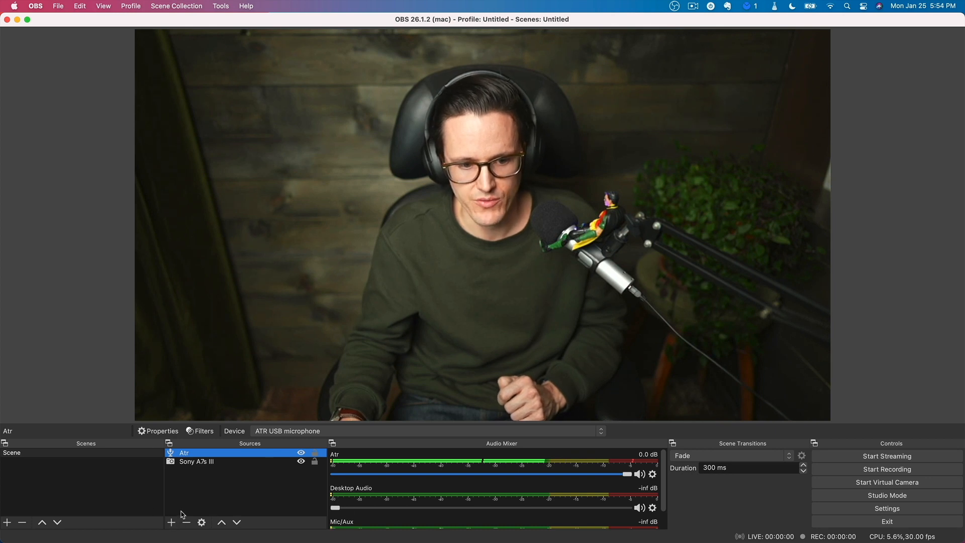
left_click(171, 523)
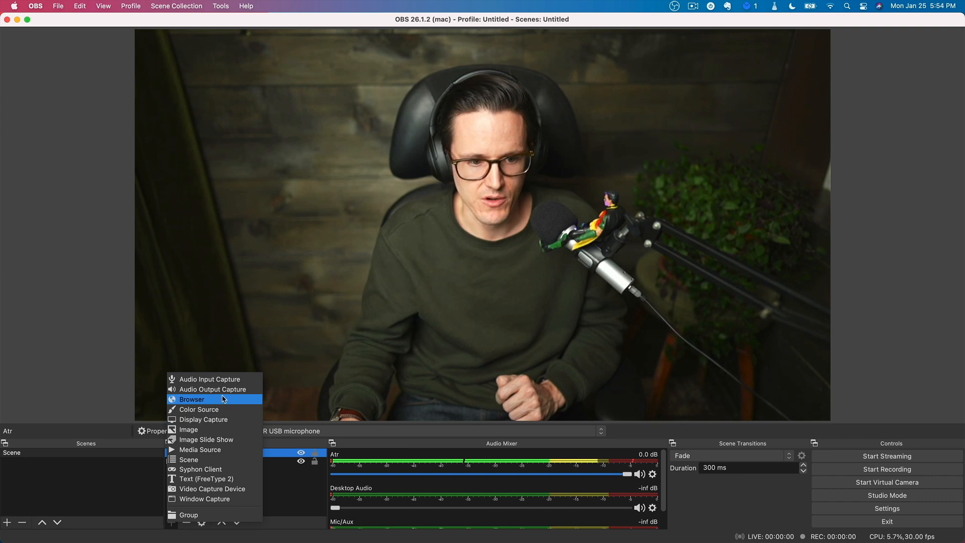
left_click(215, 489)
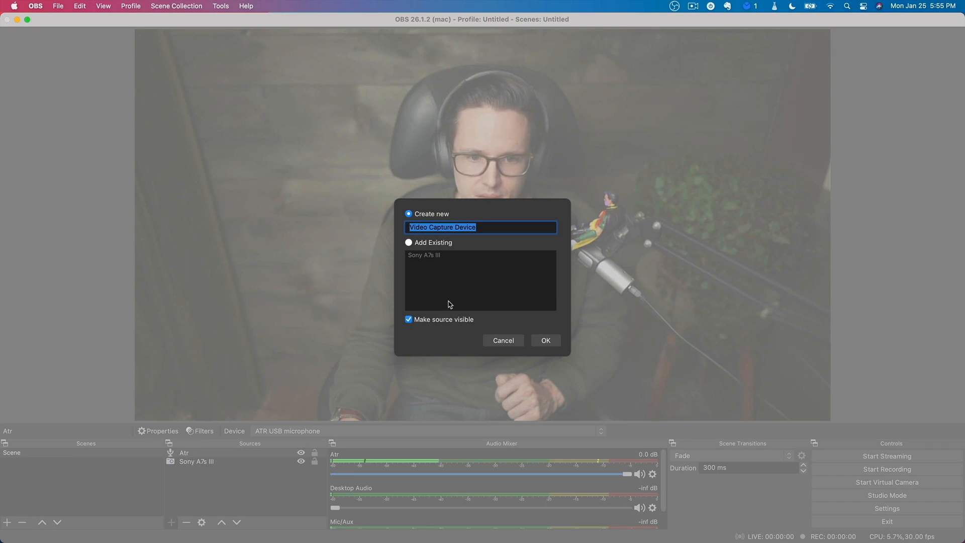
type("Tes")
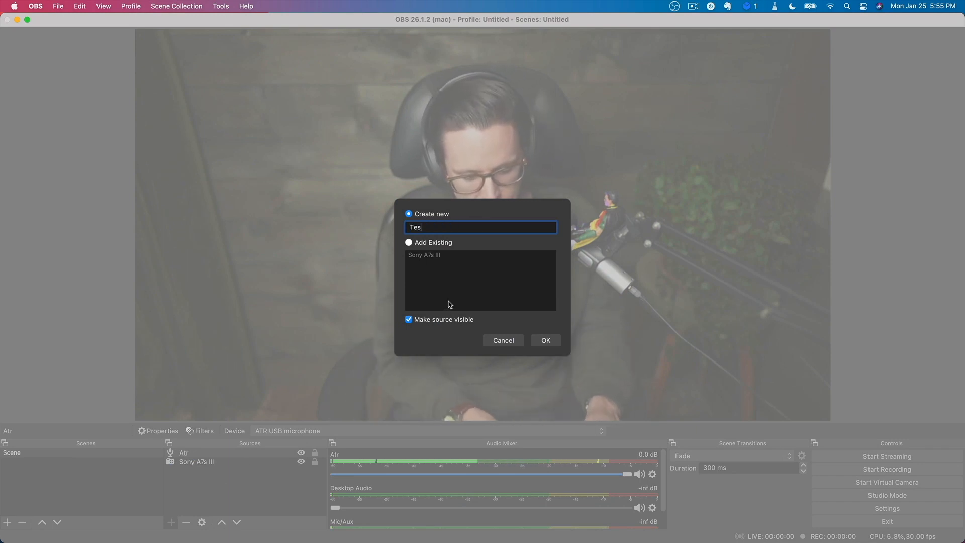
type("t")
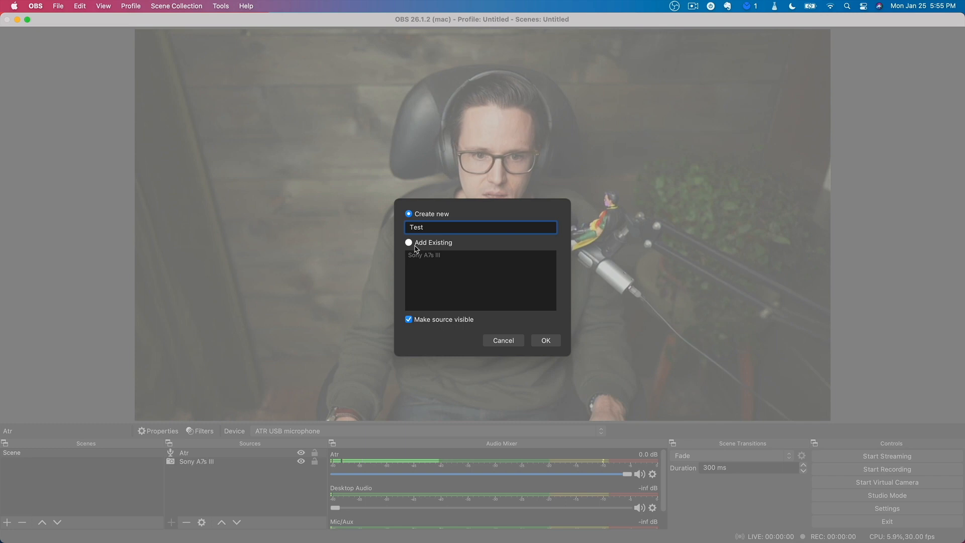
left_click(546, 341)
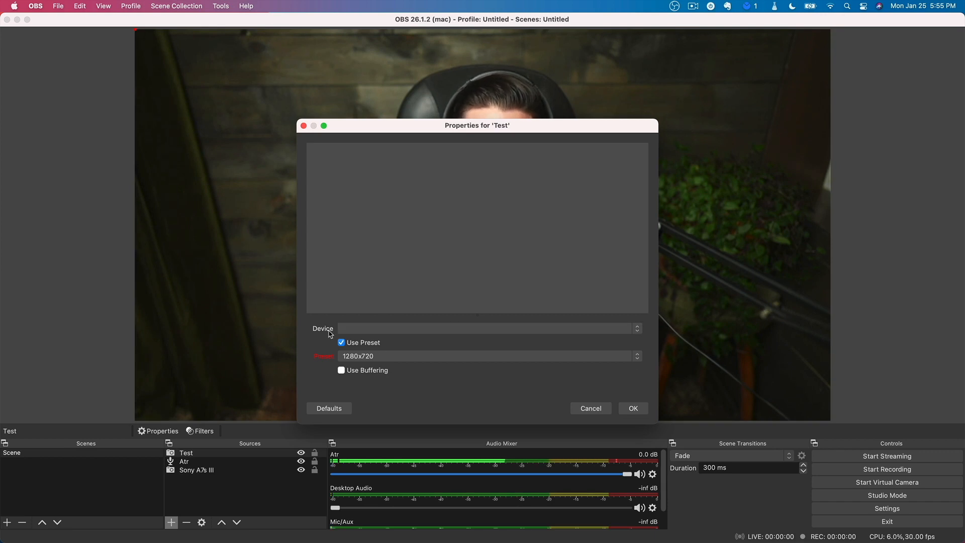
Step: Set the Test source's device to FaceTime HD Camera with the 1280x720 preset and confirm its properties
left_click(628, 329)
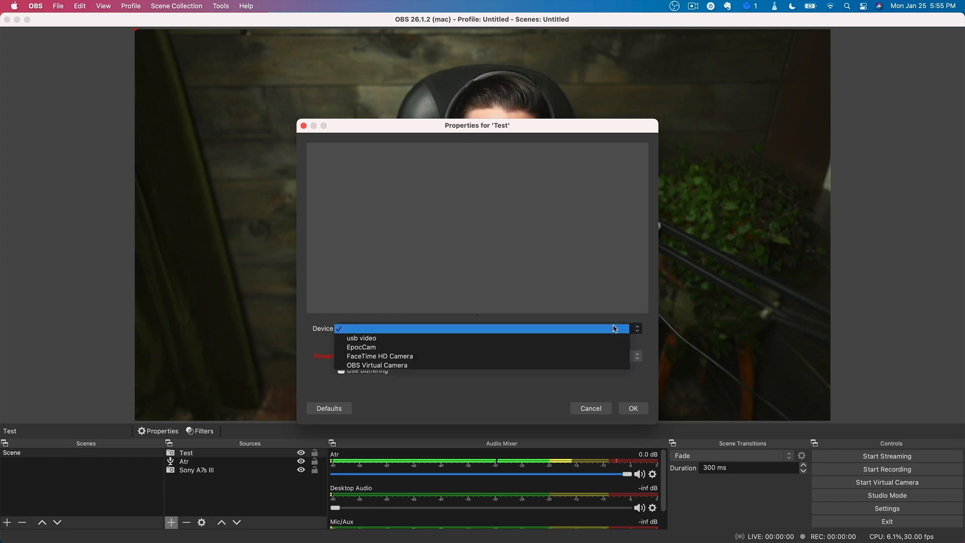
left_click(388, 356)
left_click(387, 329)
left_click(387, 329)
left_click(372, 329)
left_click(372, 330)
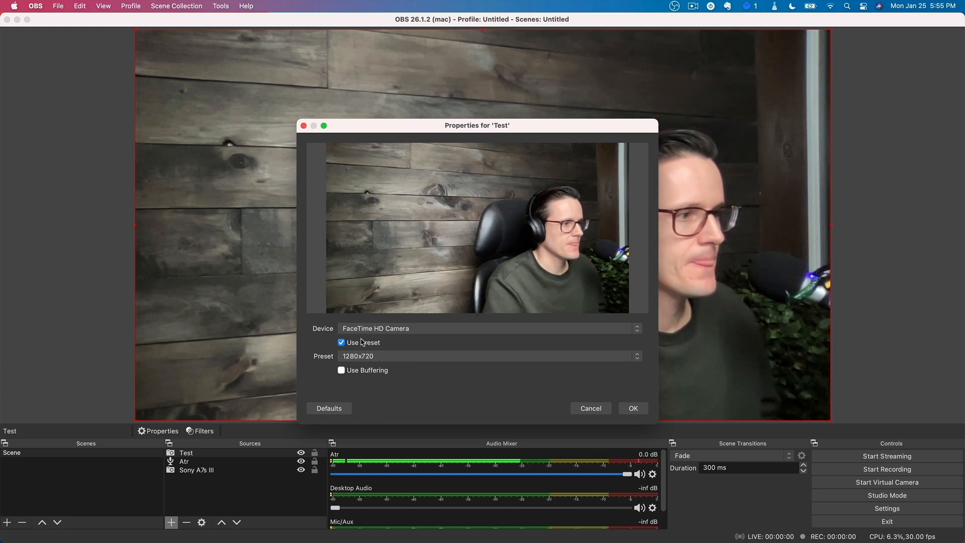
left_click(353, 354)
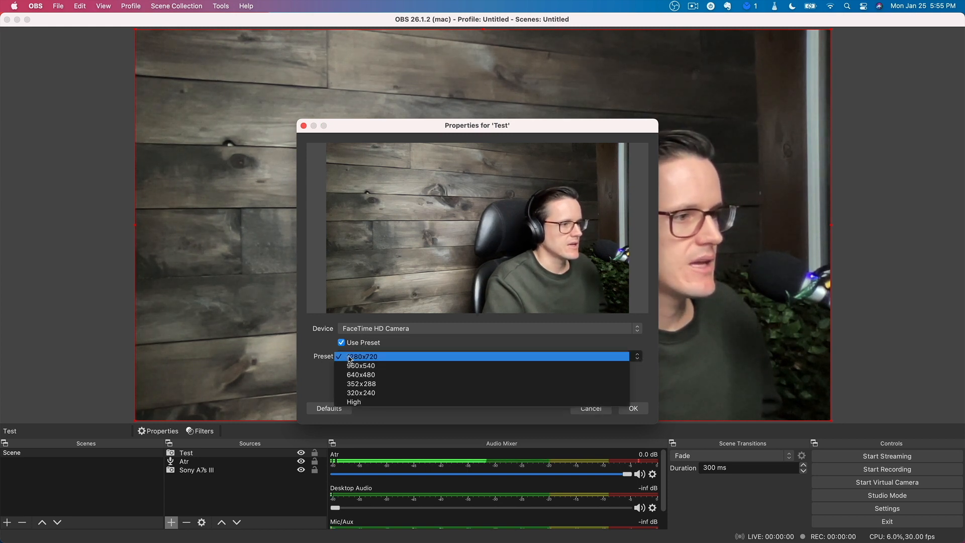
left_click(362, 361)
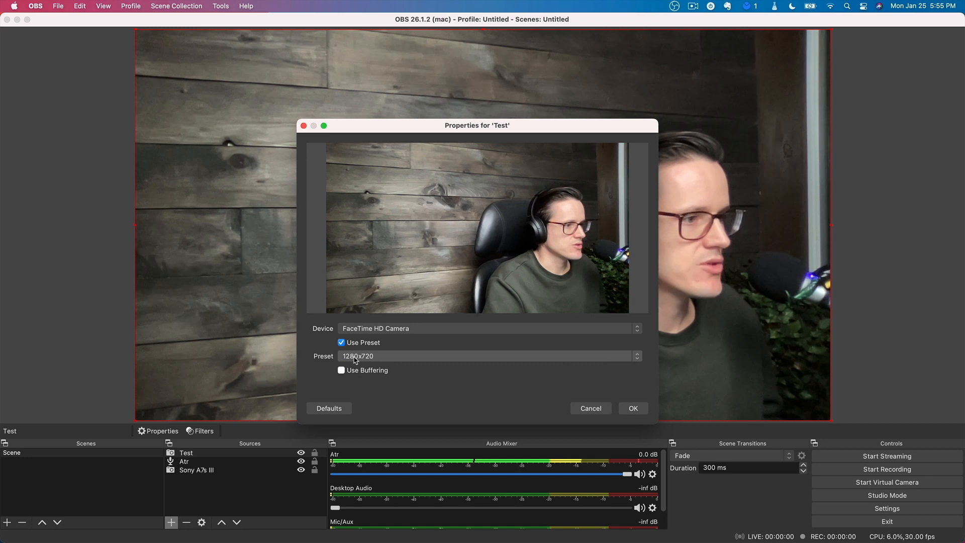
left_click(633, 408)
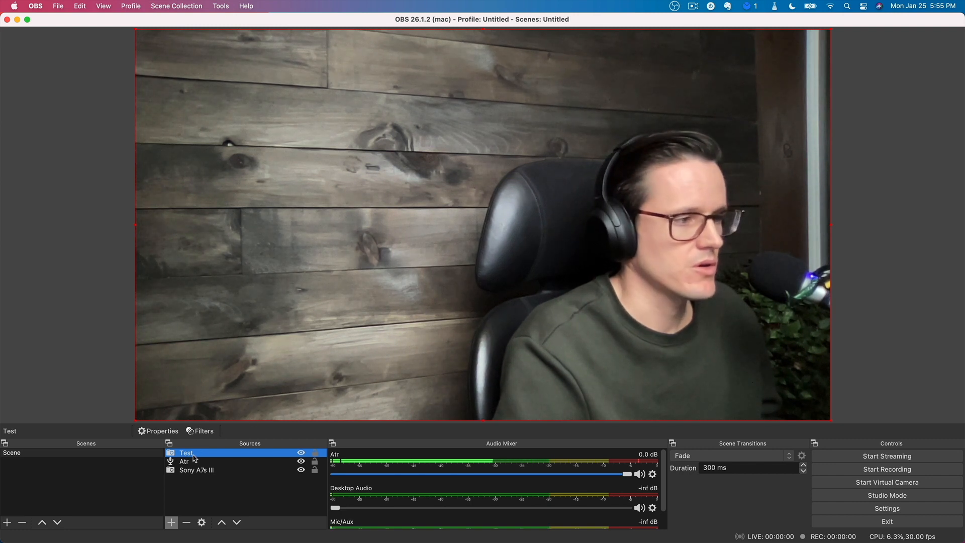
Step: Add a new Audio Input Capture source named "Test 1" to the scene
left_click(171, 523)
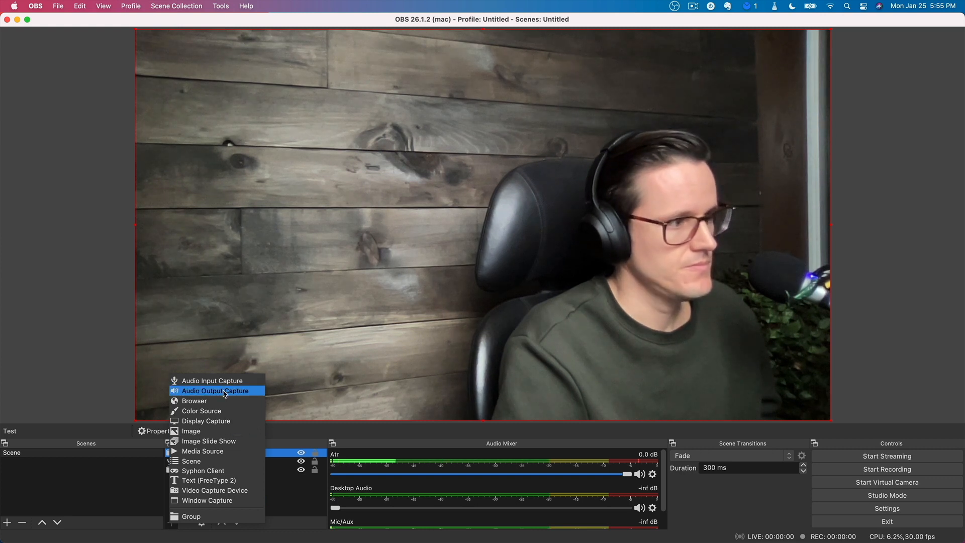
left_click(282, 503)
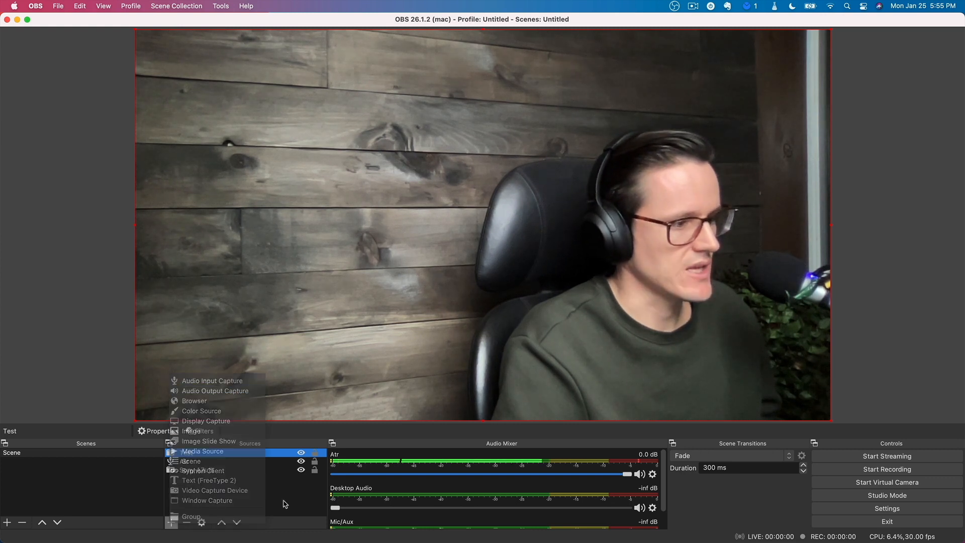
left_click(169, 524)
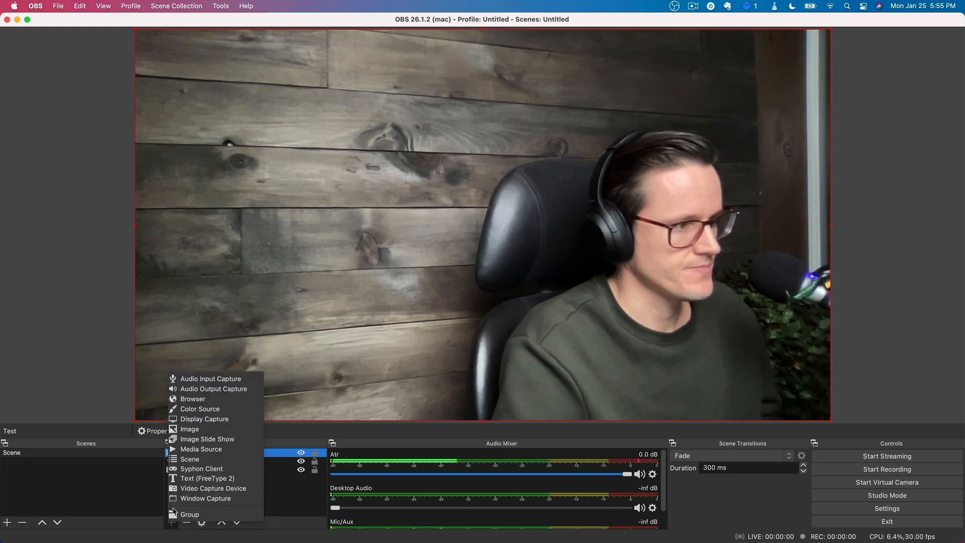
left_click(223, 381)
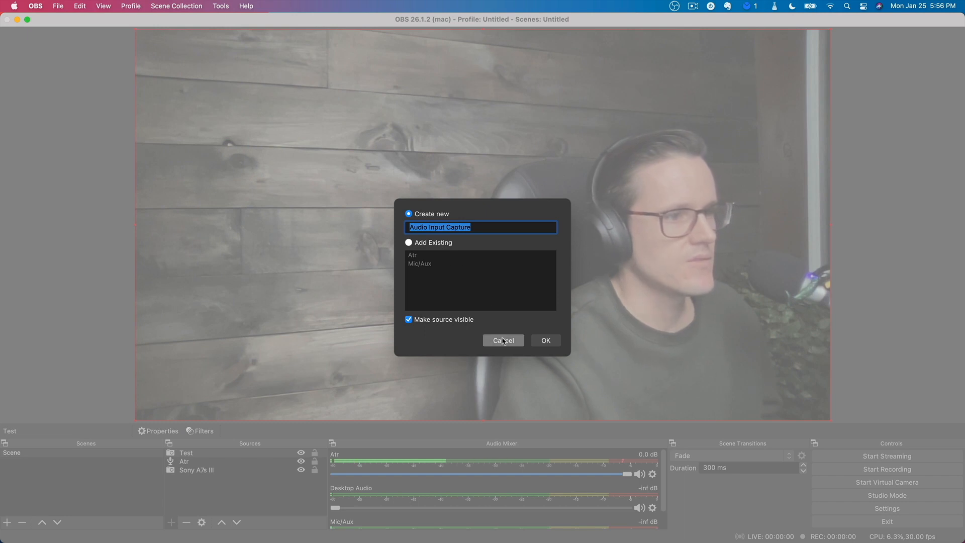
type("Test 1")
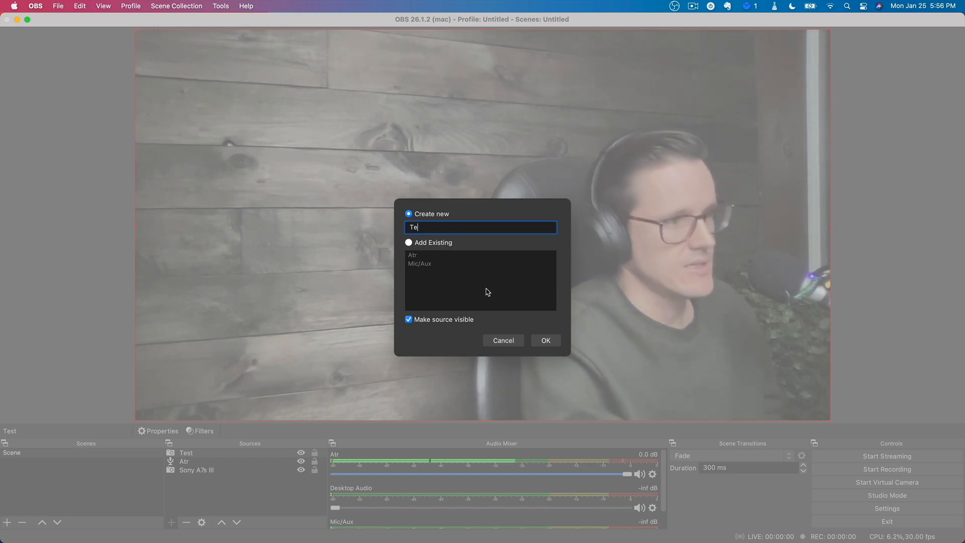
left_click(542, 340)
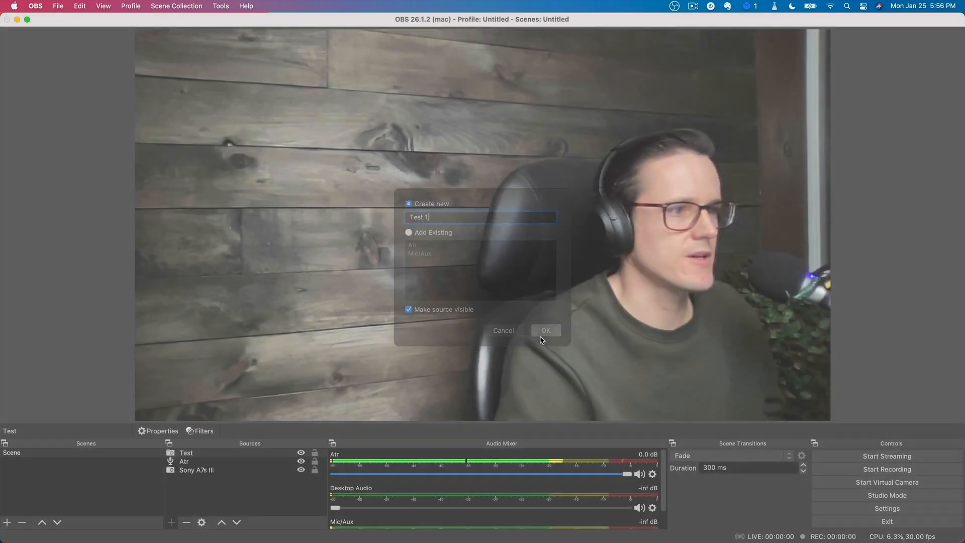
Step: Choose MacBook Pro Microphone as the Test 1 source's device and confirm its properties
left_click(431, 154)
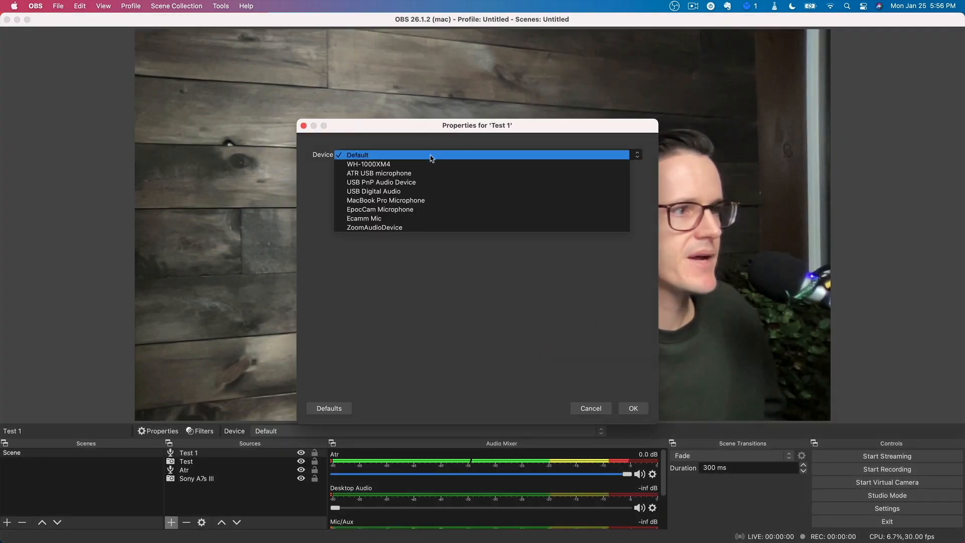
left_click(394, 202)
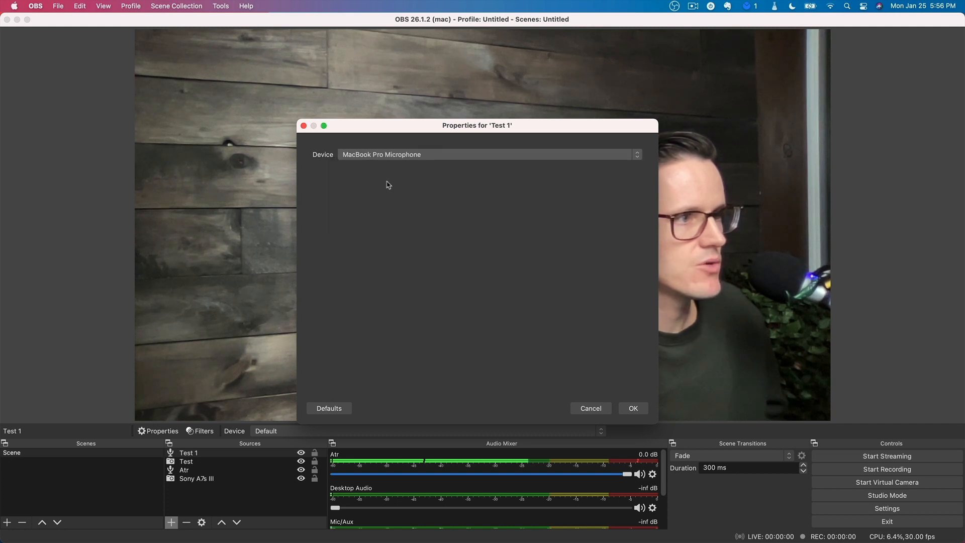
left_click(631, 408)
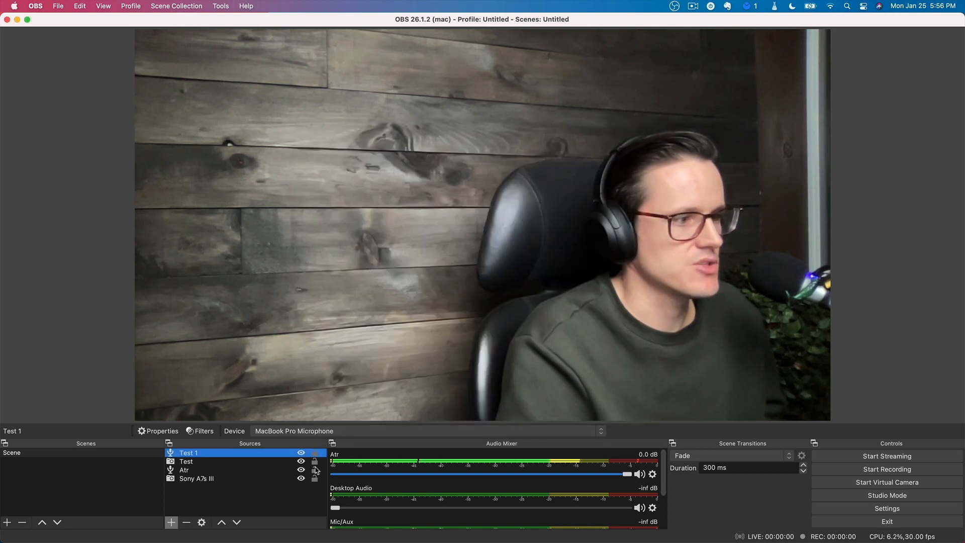
Step: Hide the Atr and Sony A7s III sources and select the Test camera source
left_click(223, 470)
left_click(206, 454)
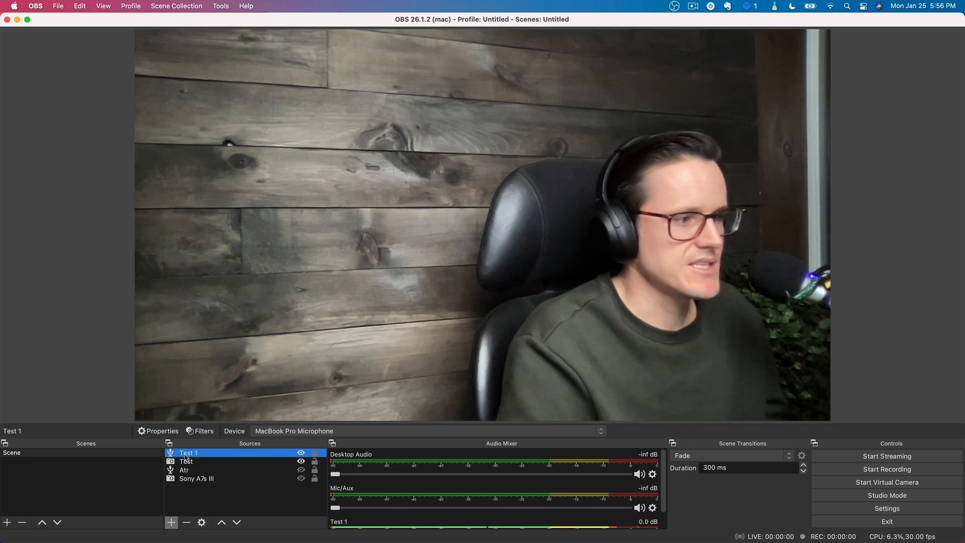
left_click(193, 463)
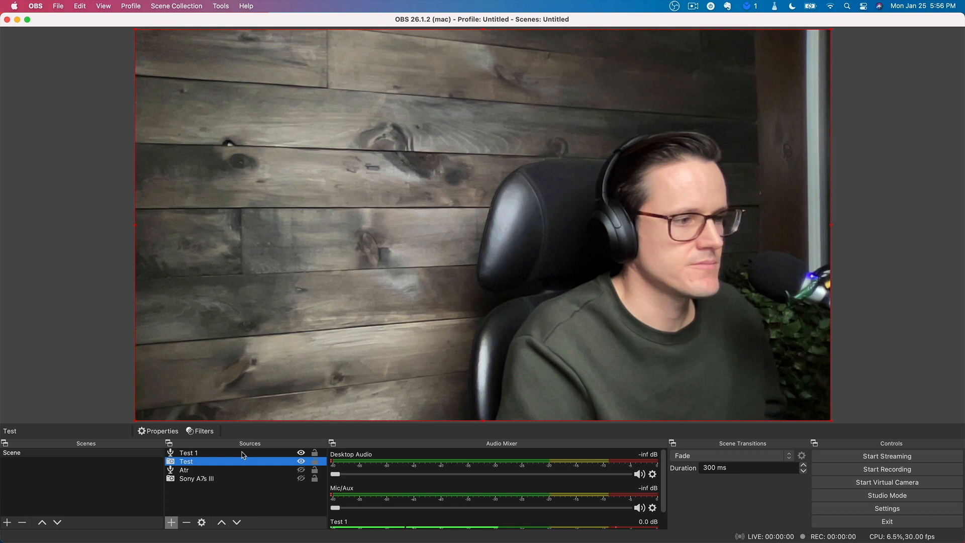
Step: Check the Test 1 microphone's level in the audio mixer and keep its volume at 0.0 dB
scroll(410, 478, "down", 2)
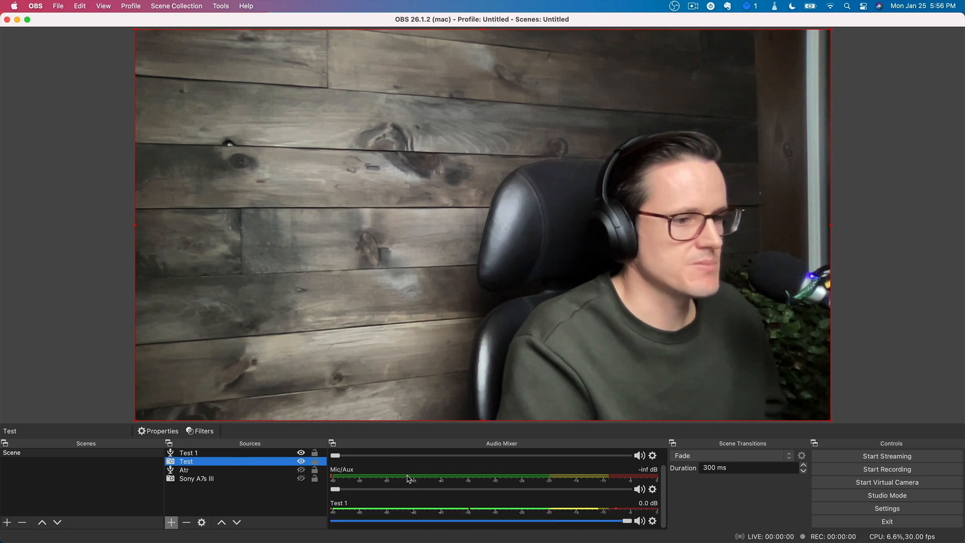
scroll(490, 490, "up", 2)
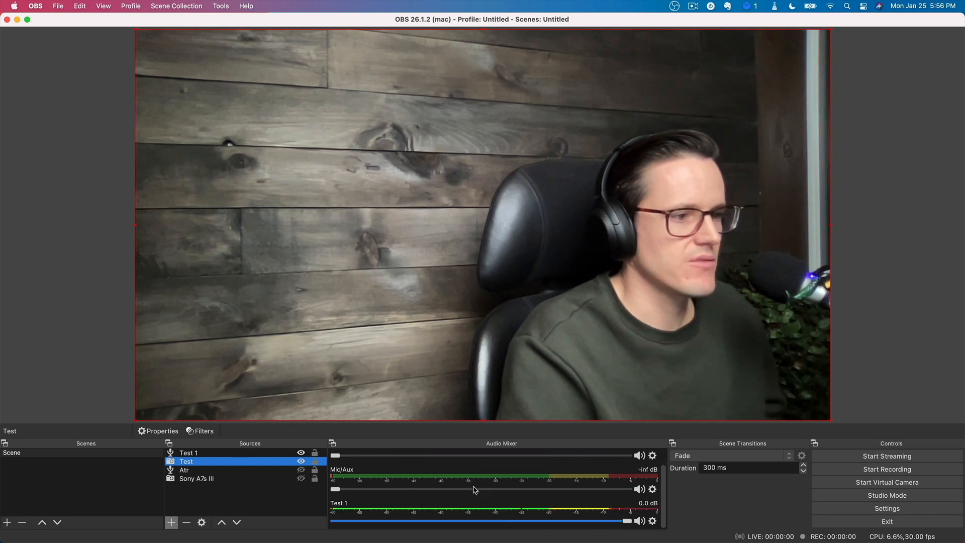
scroll(522, 497, "down", 2)
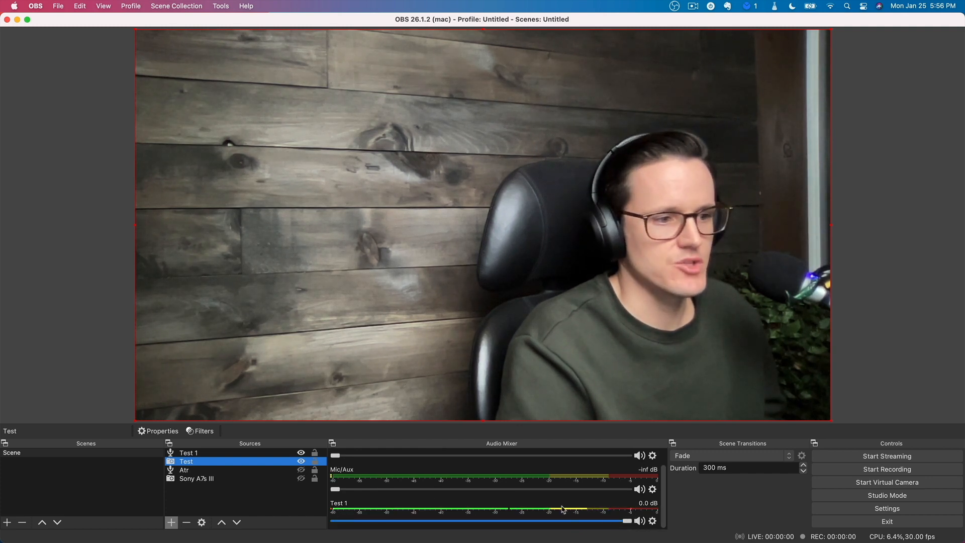
left_click_drag(626, 522, 633, 522)
scroll(427, 490, "up", 2)
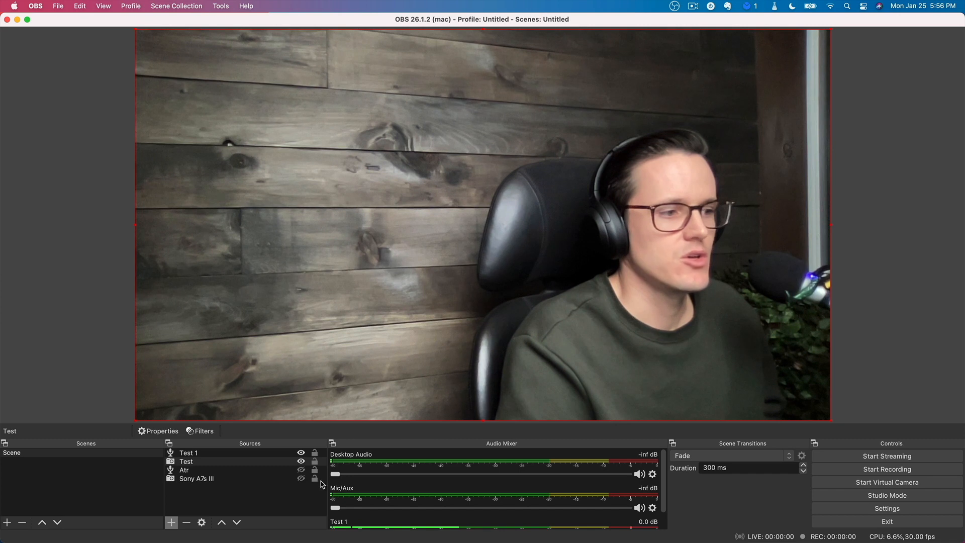
Step: Try raising the Desktop Audio and Mic/Aux volumes, and bring both back down to -inf dB
left_click_drag(335, 474, 577, 482)
left_click_drag(345, 512, 625, 512)
scroll(553, 491, "down", 1)
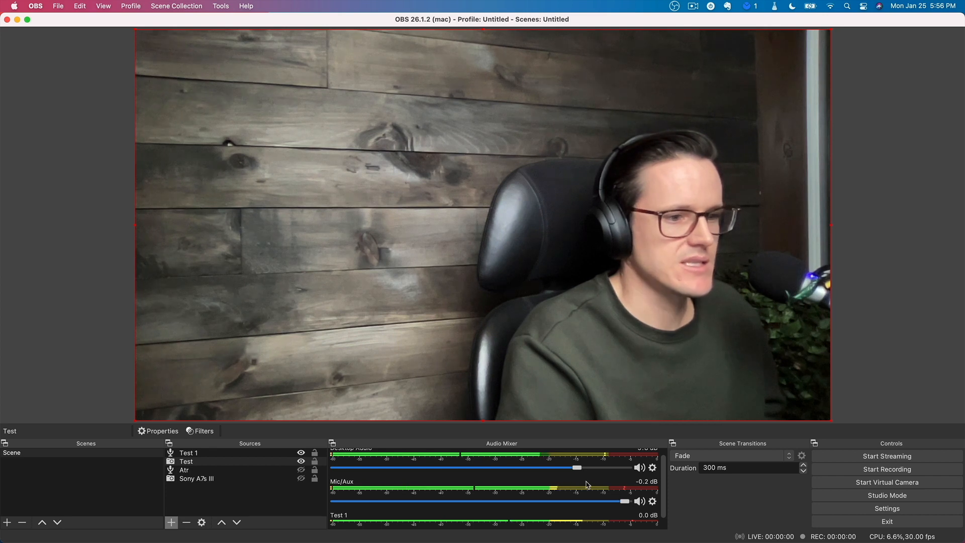
scroll(593, 489, "up", 1)
left_click_drag(626, 503, 333, 502)
left_click_drag(583, 470, 327, 468)
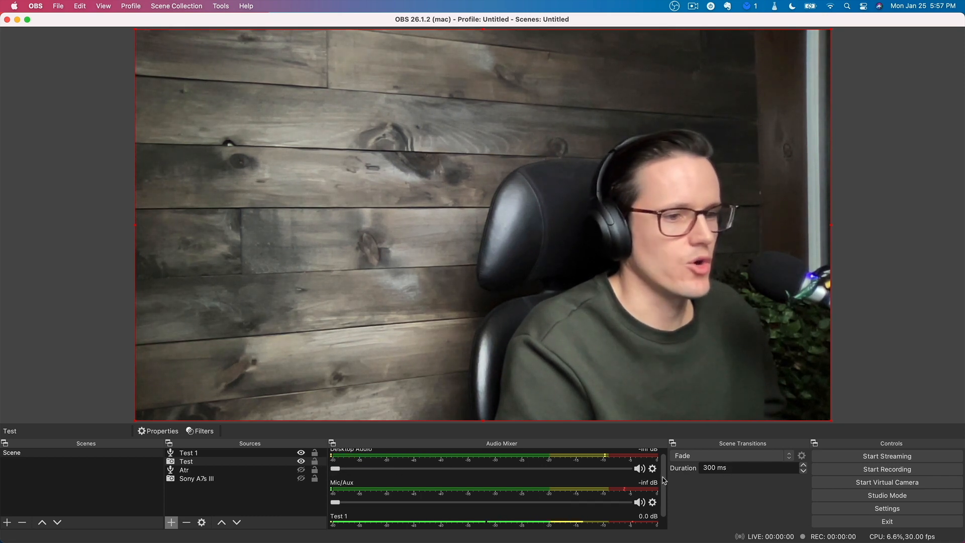
left_click_drag(665, 478, 664, 493)
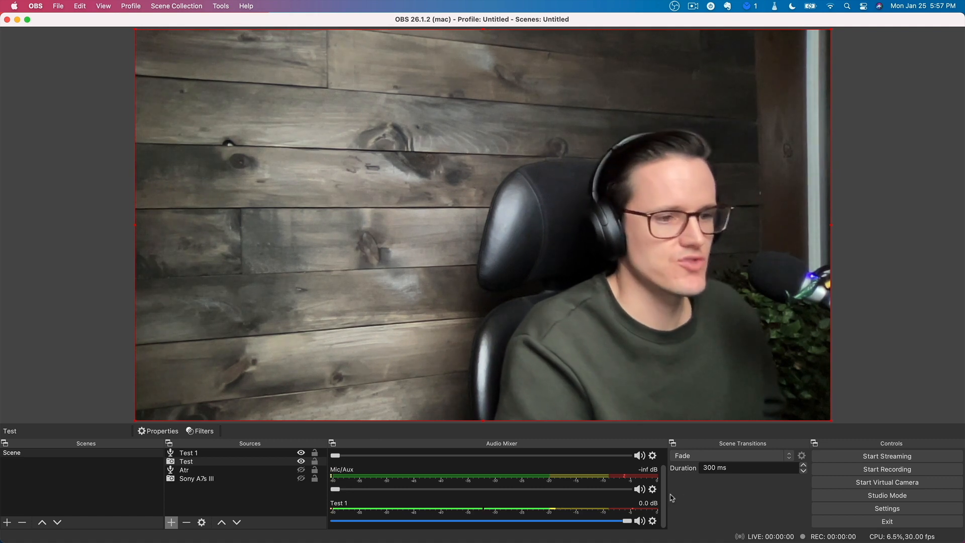
left_click_drag(665, 496, 657, 450)
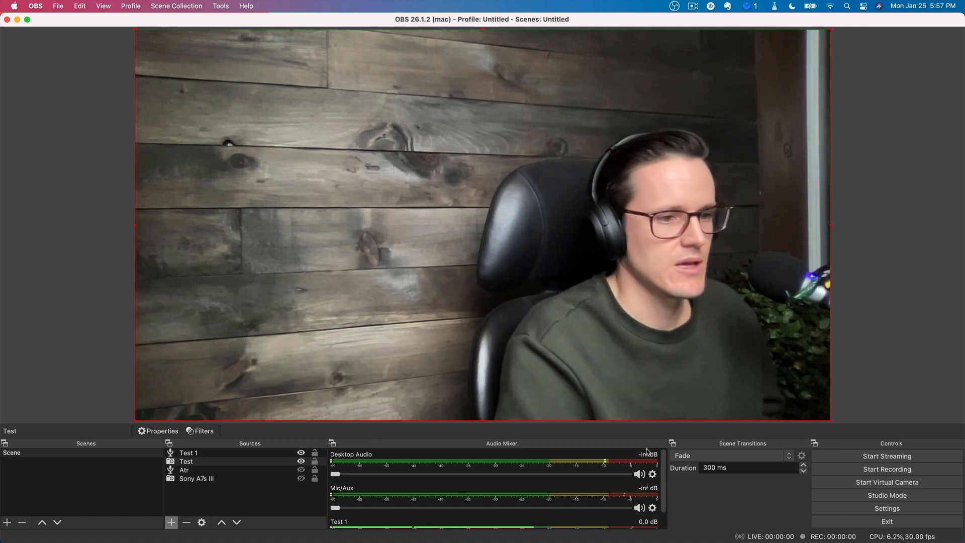
Step: Select the Test camera source and start streaming to Facebook Live
left_click(230, 455)
left_click(231, 461)
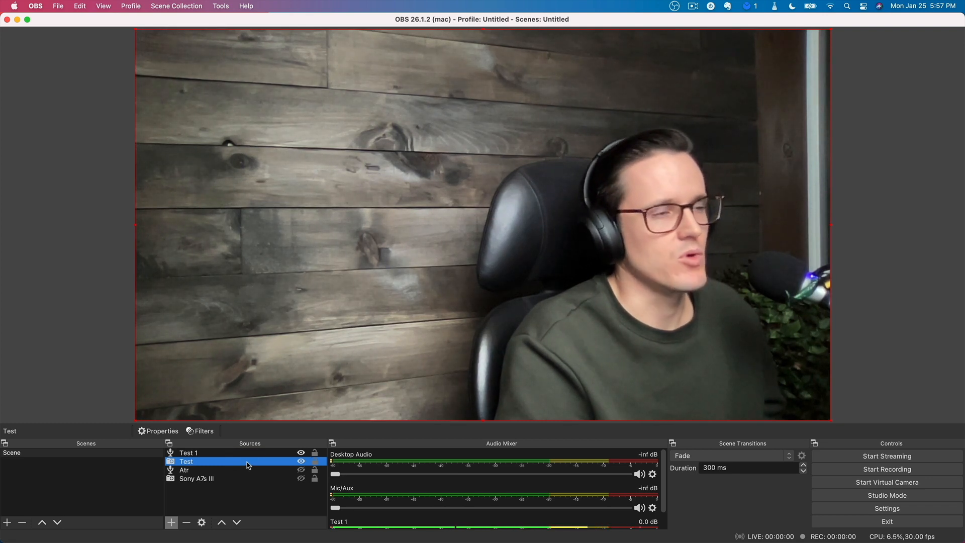
left_click(883, 456)
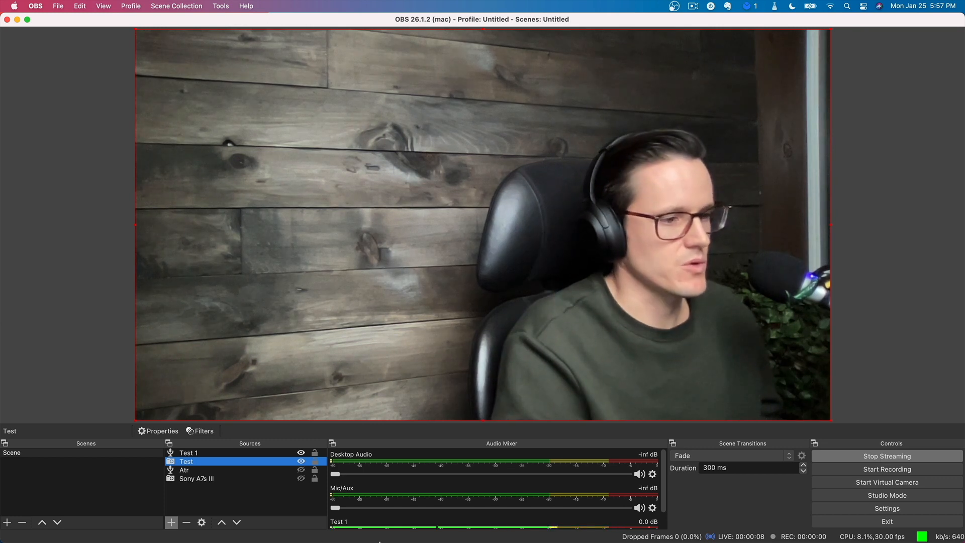
Step: Switch to Facebook Live Producer in Chrome, play the incoming stream preview and check its video resolution
left_click(428, 528)
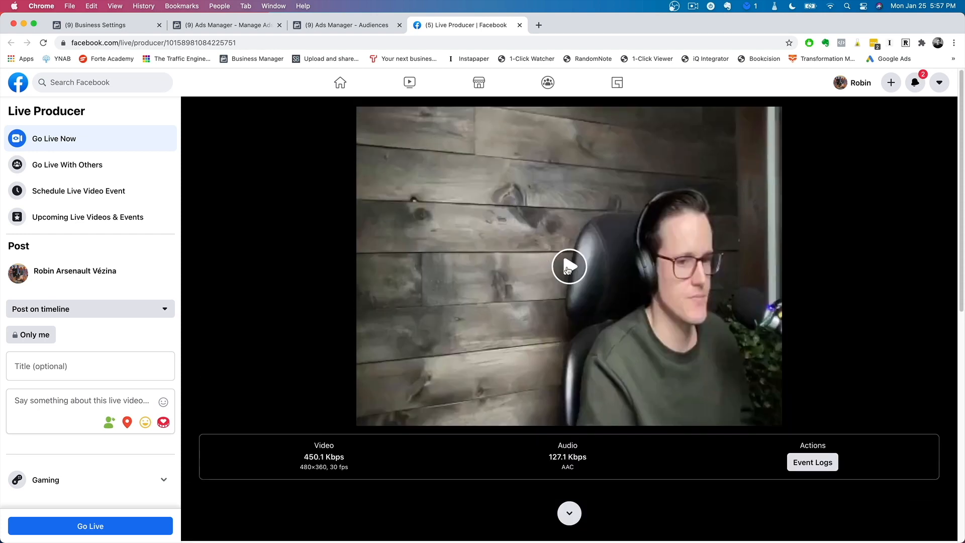
left_click(568, 268)
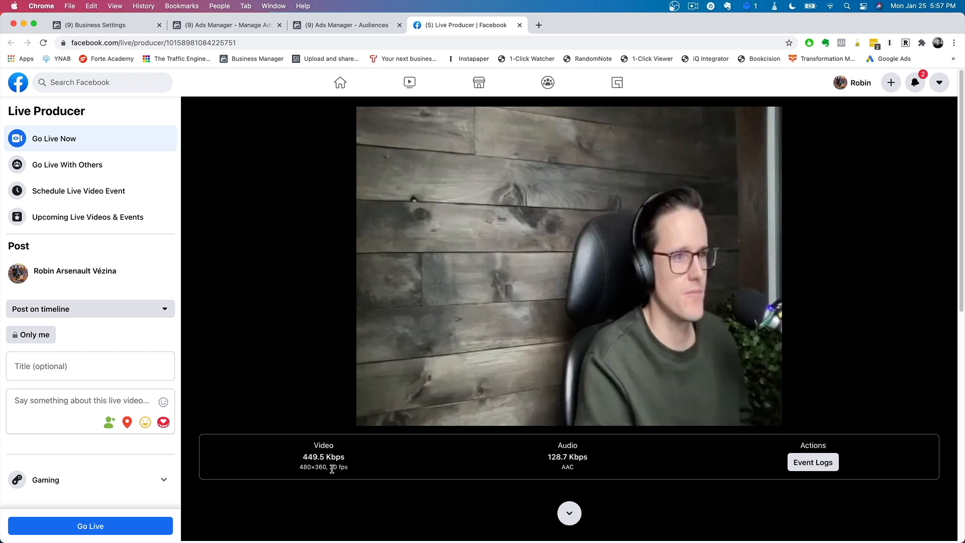
left_click_drag(293, 468, 314, 468)
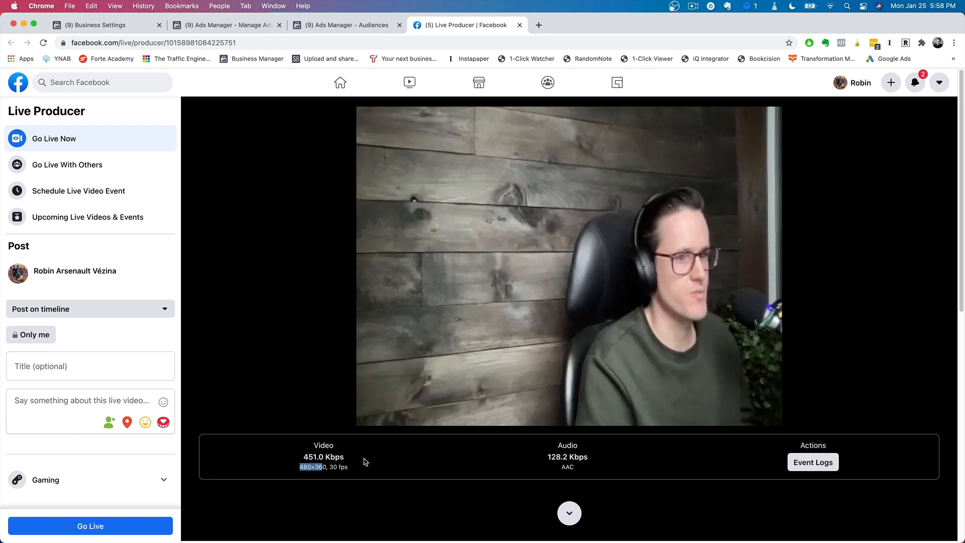
Step: Look over the stream setup section and compare the Live Producer preview with the camera picture in OBS
scroll(365, 461, "down", 10)
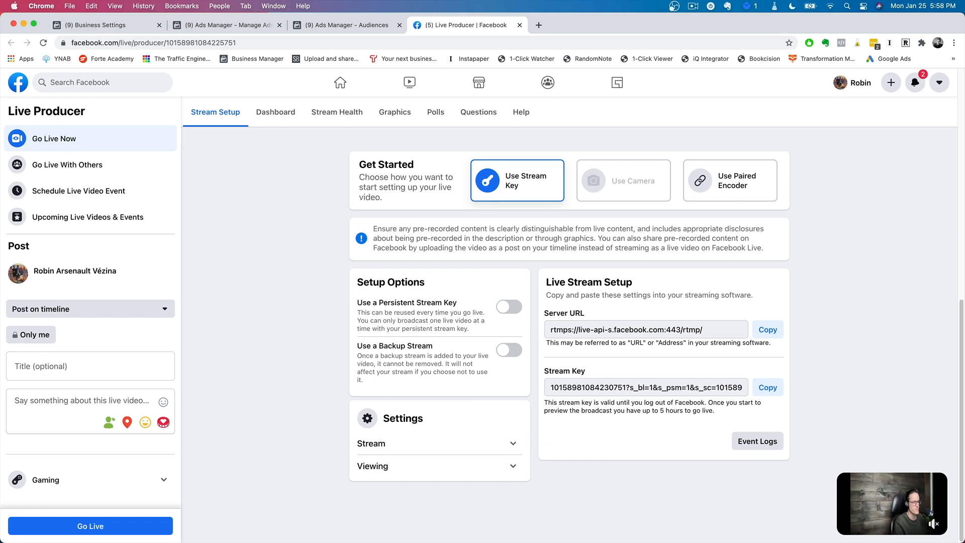
left_click(555, 525)
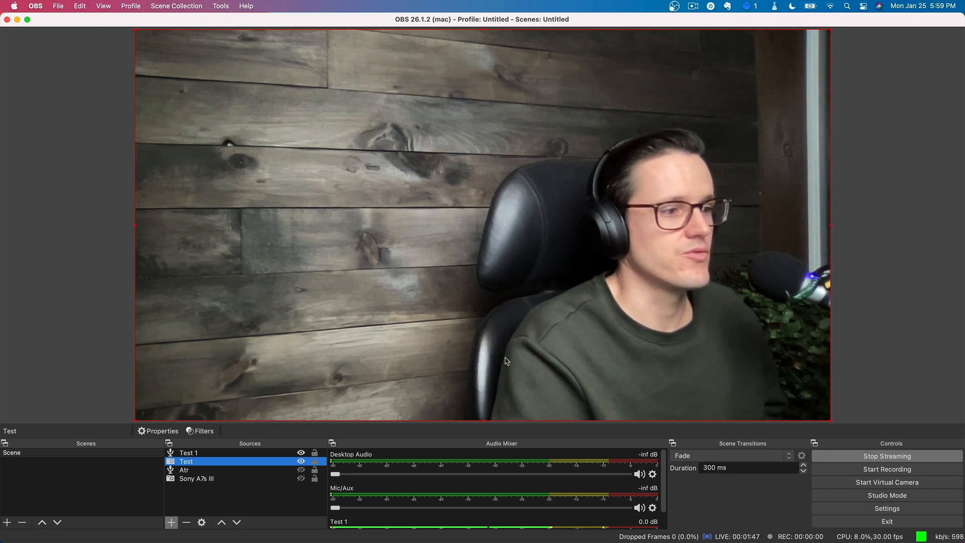
left_click(443, 532)
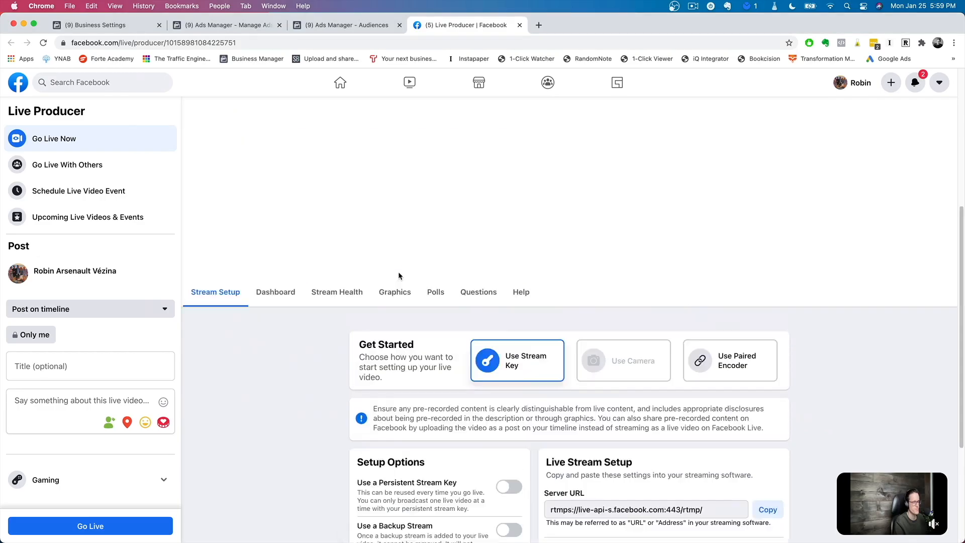
scroll(399, 276, "up", 4)
scroll(332, 372, "down", 2)
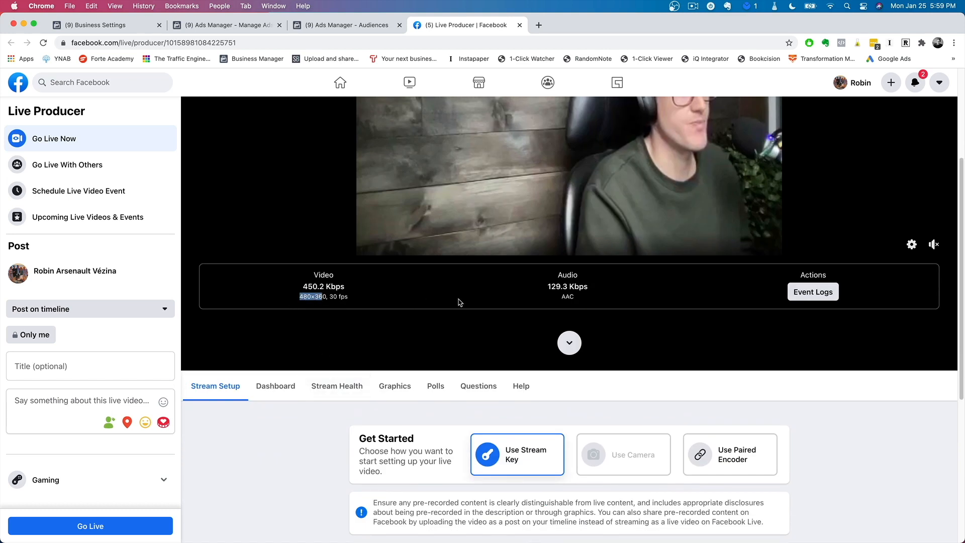
scroll(459, 302, "up", 3)
scroll(457, 303, "down", 6)
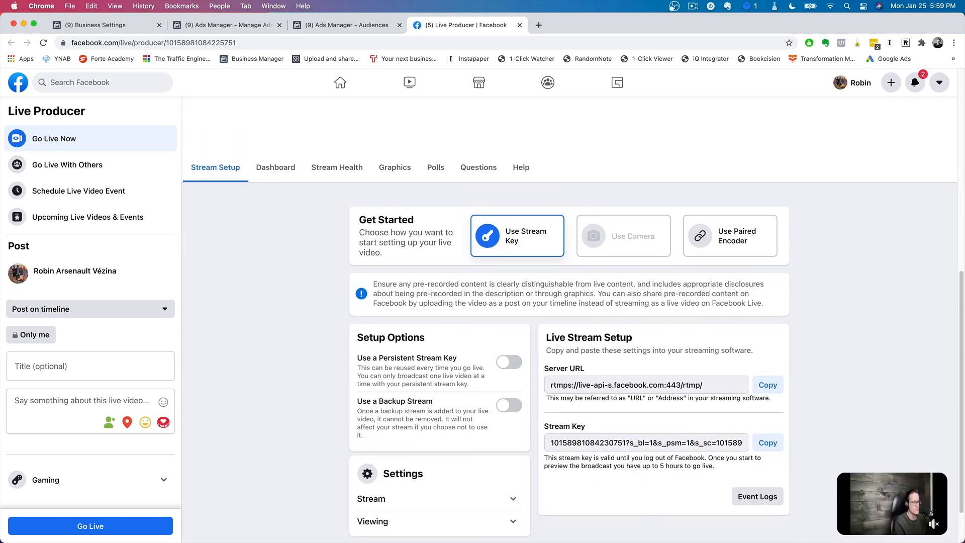
Step: Switch to OBS, stop the stream and set the output (scaled) resolution to 1280x720 in the video settings
left_click(562, 530)
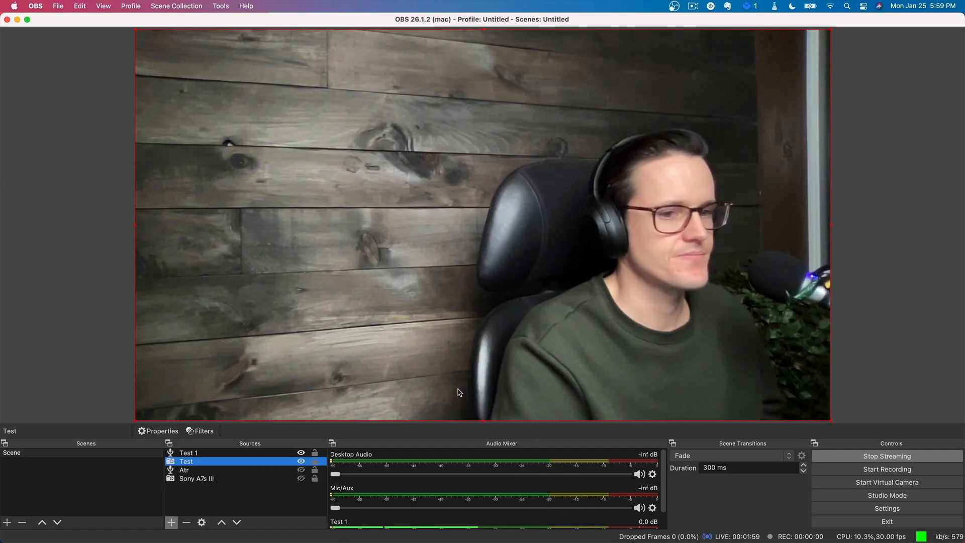
left_click(889, 458)
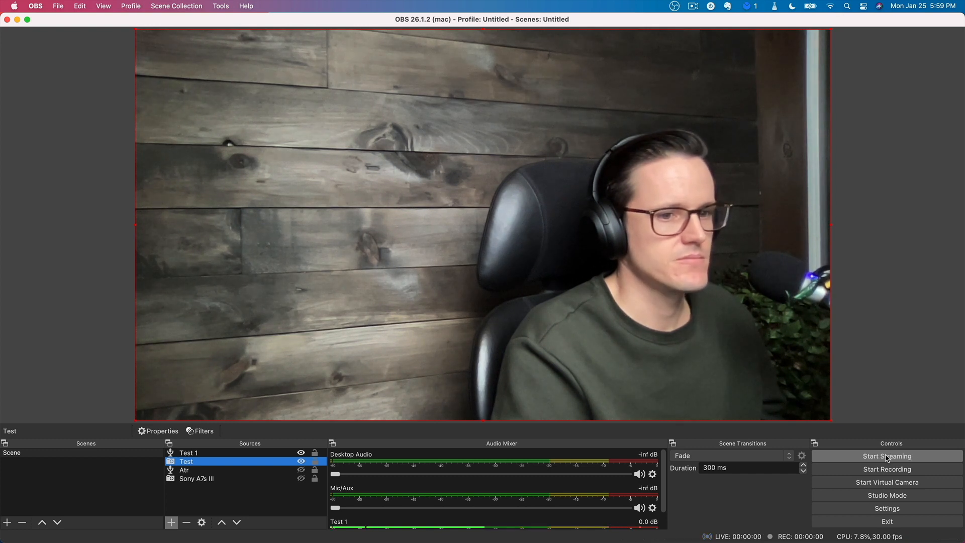
left_click(887, 510)
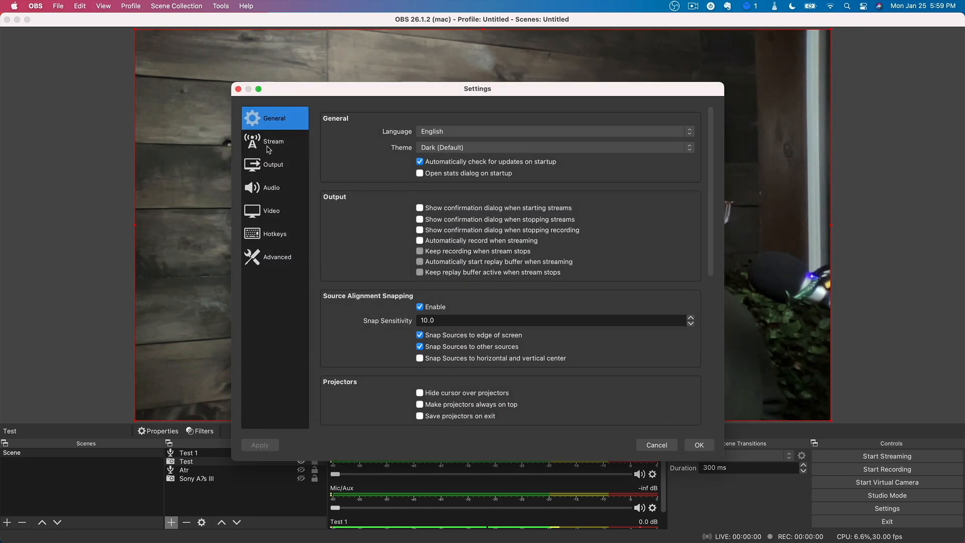
left_click(271, 215)
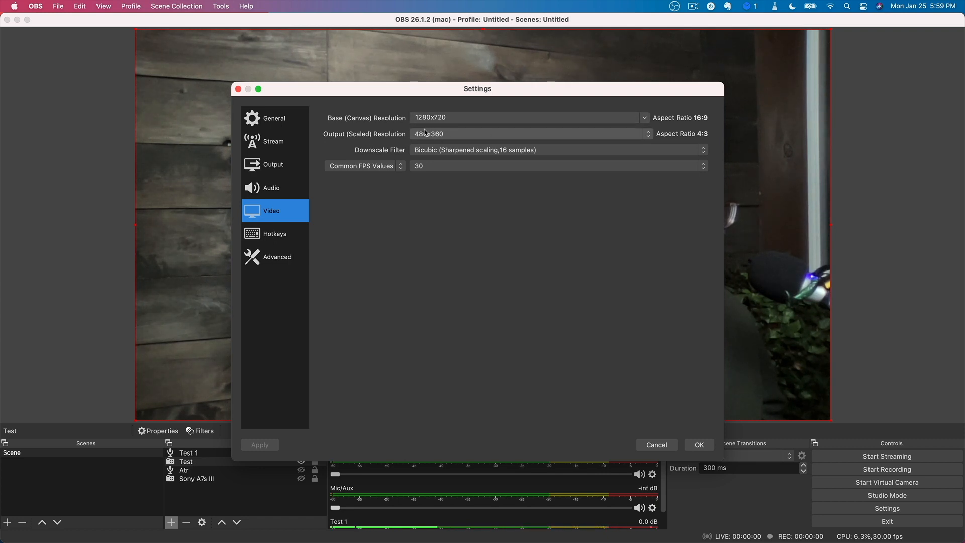
left_click(534, 135)
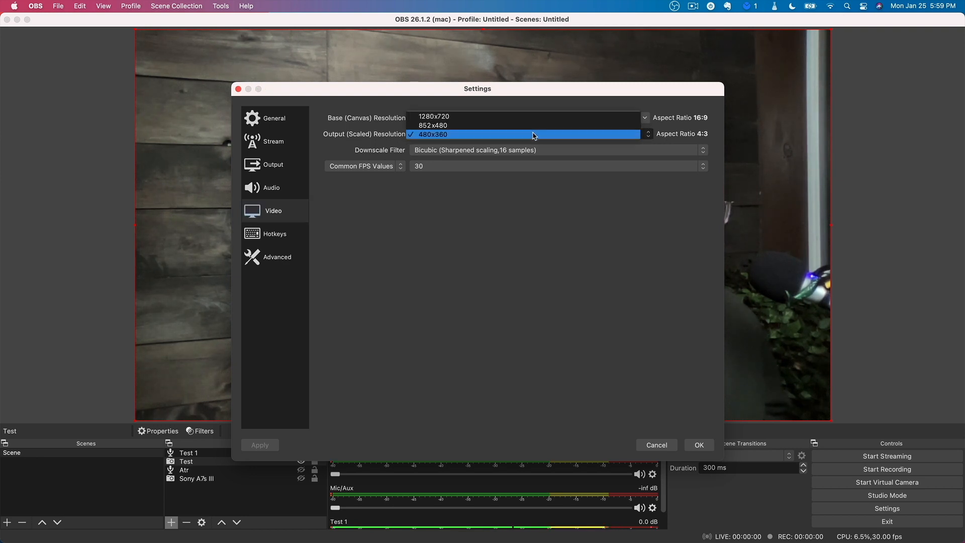
left_click(474, 122)
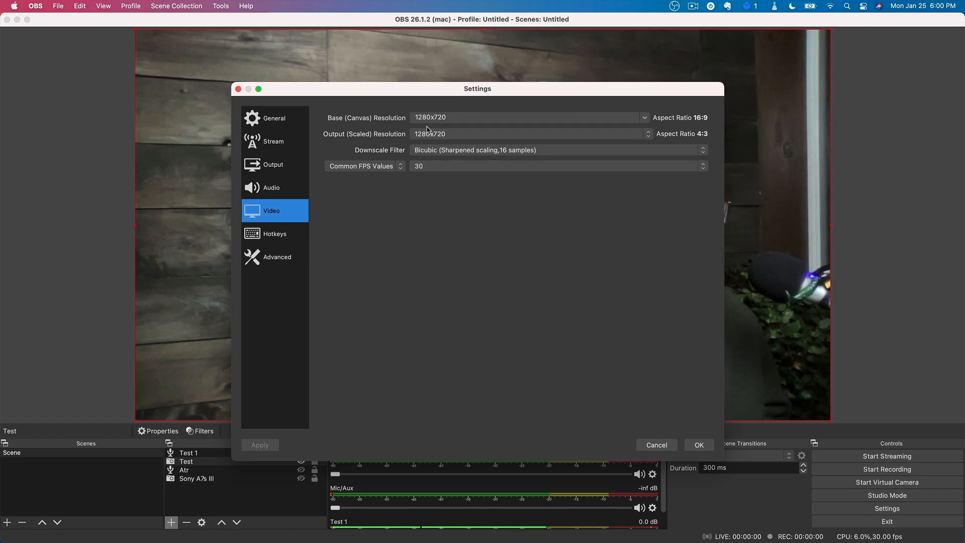
left_click(699, 444)
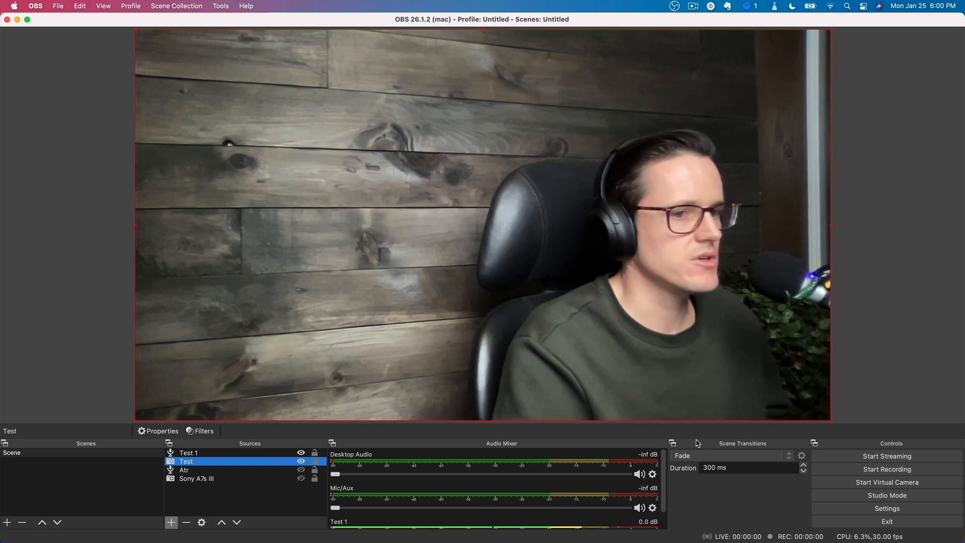
Step: Start streaming again and switch to Facebook Live Producer in Chrome to bring up the incoming feed
left_click(849, 461)
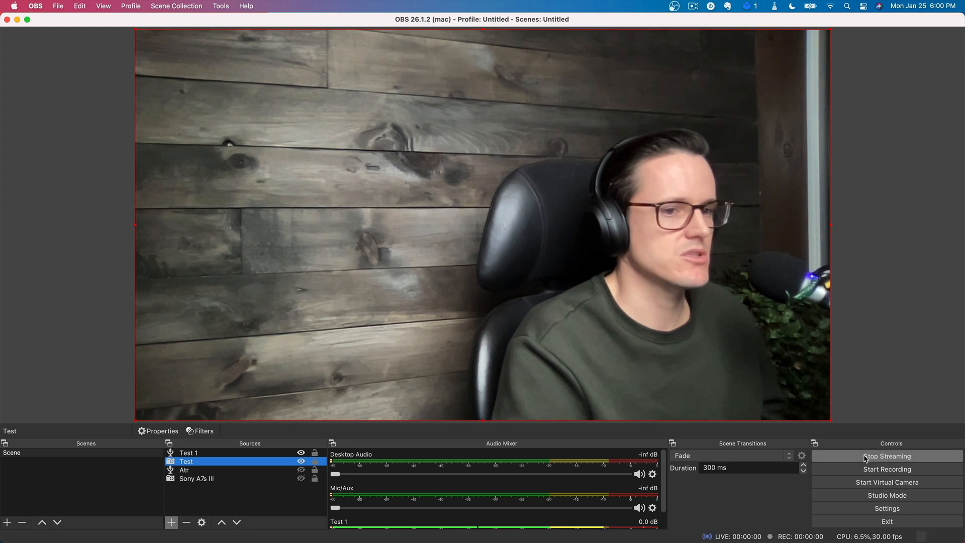
mouse_move(381, 541)
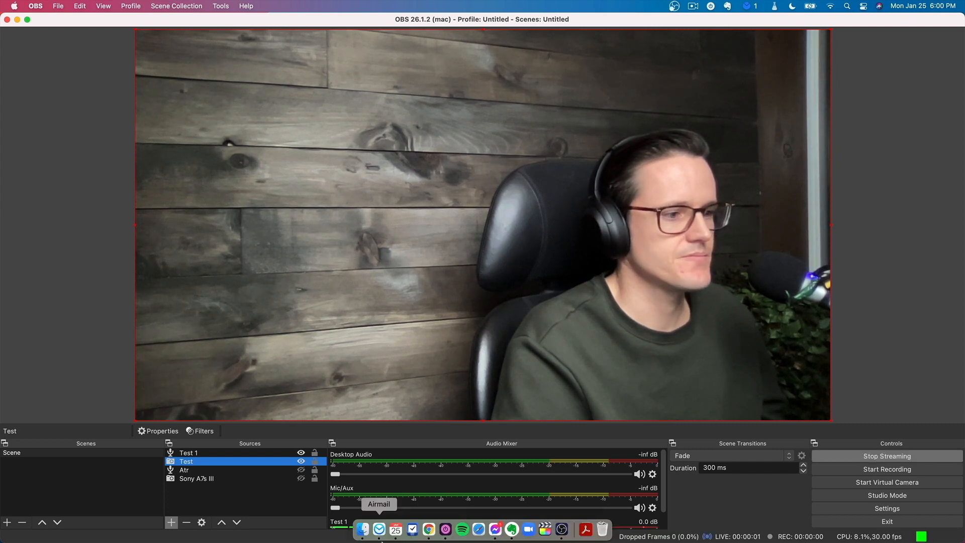
left_click(429, 529)
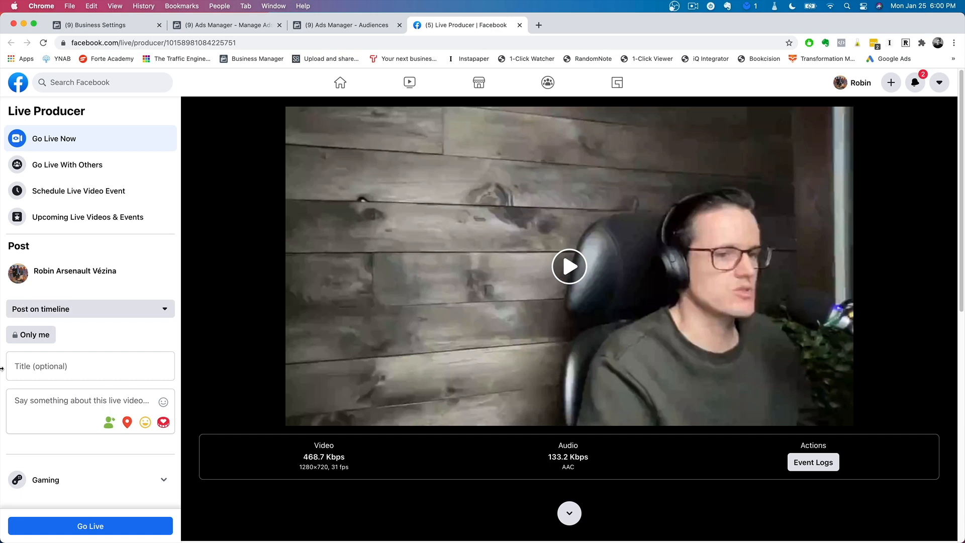
Step: Look over the post's title and description fields and the stream preview, leaving the text fields empty
left_click(69, 366)
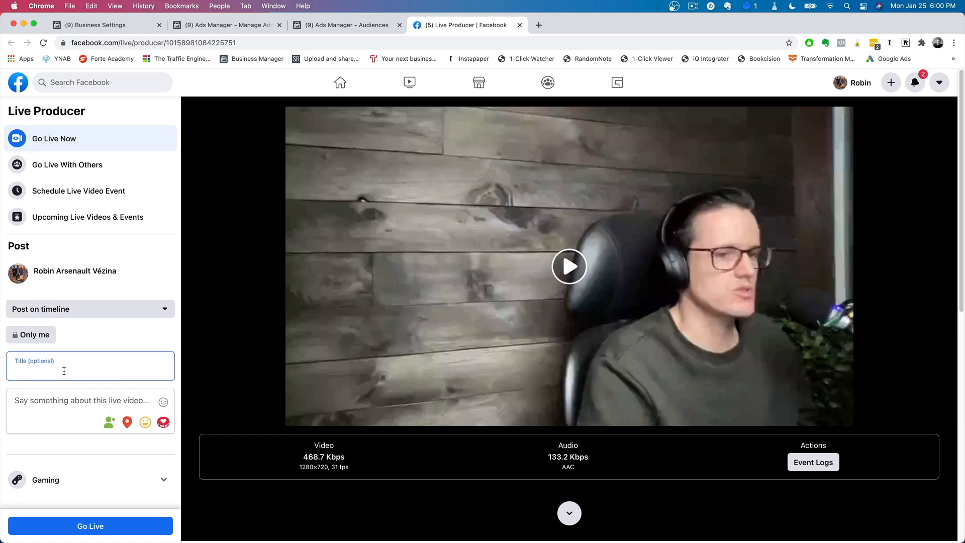
left_click(32, 399)
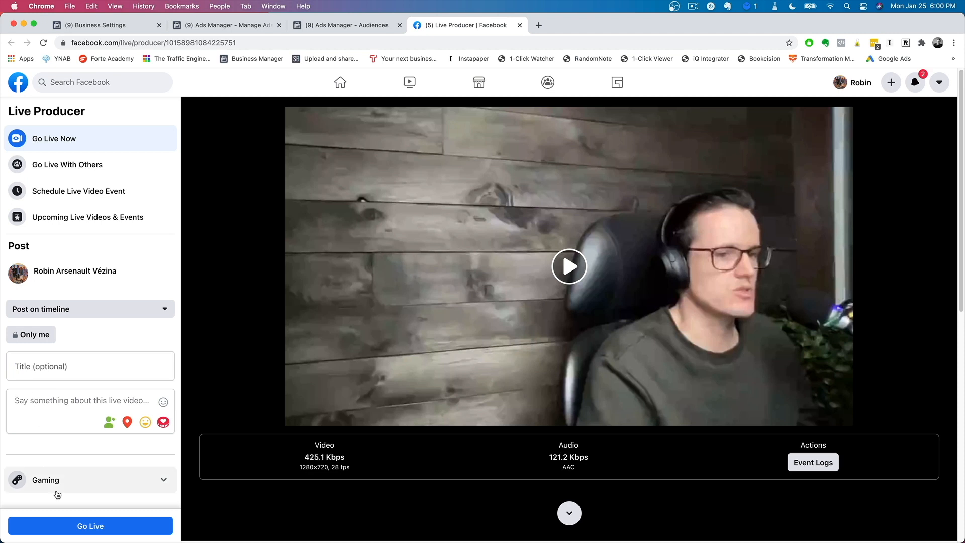
scroll(72, 440, "down", 2)
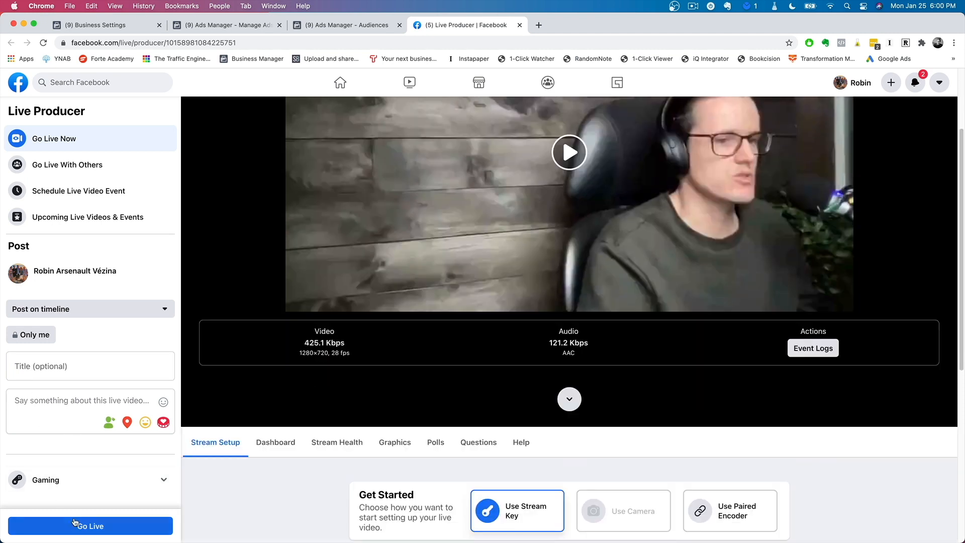
scroll(251, 490, "up", 2)
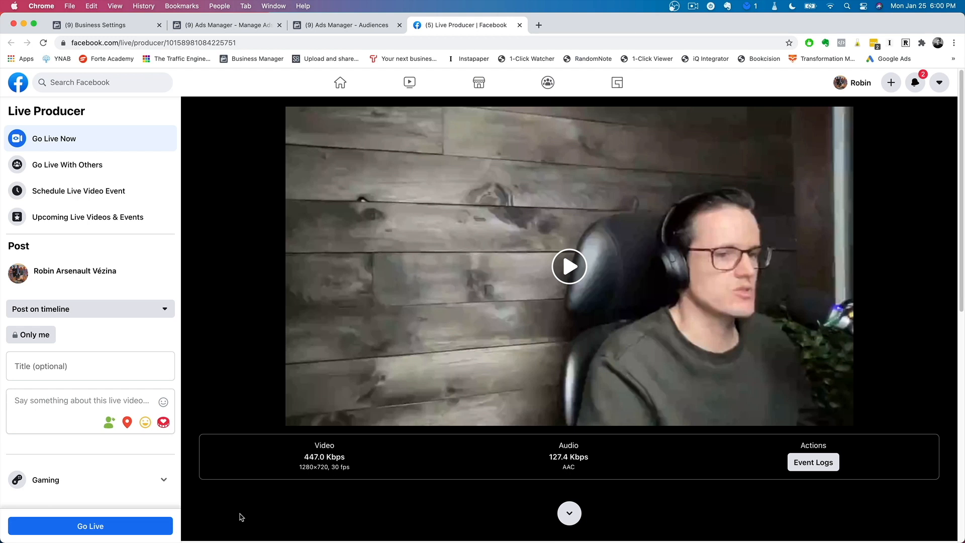
Step: Check the incoming stream's video resolution and bitrate below the preview, and switch back to OBS
left_click_drag(299, 467, 325, 470)
left_click(345, 465)
left_click(299, 467)
left_click(306, 473)
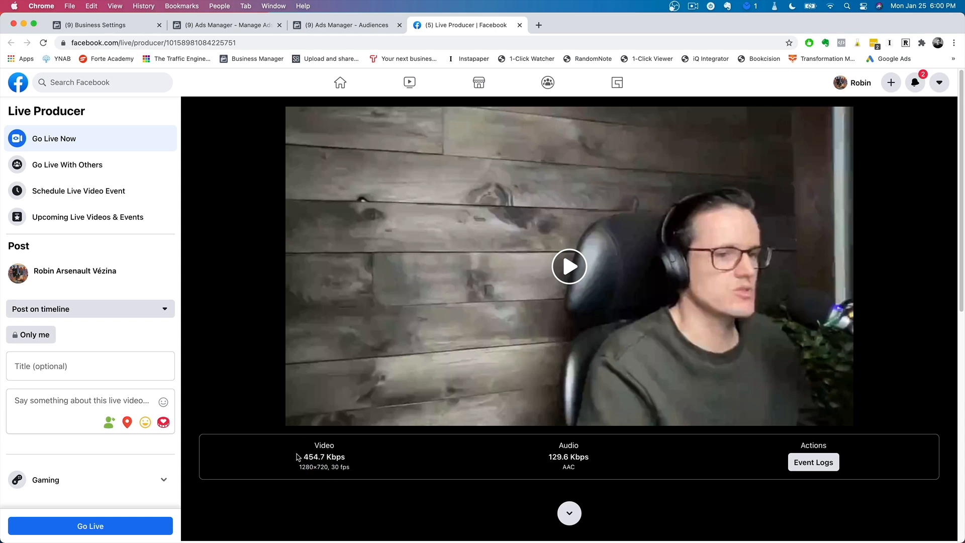
left_click_drag(303, 458, 343, 458)
left_click(343, 458)
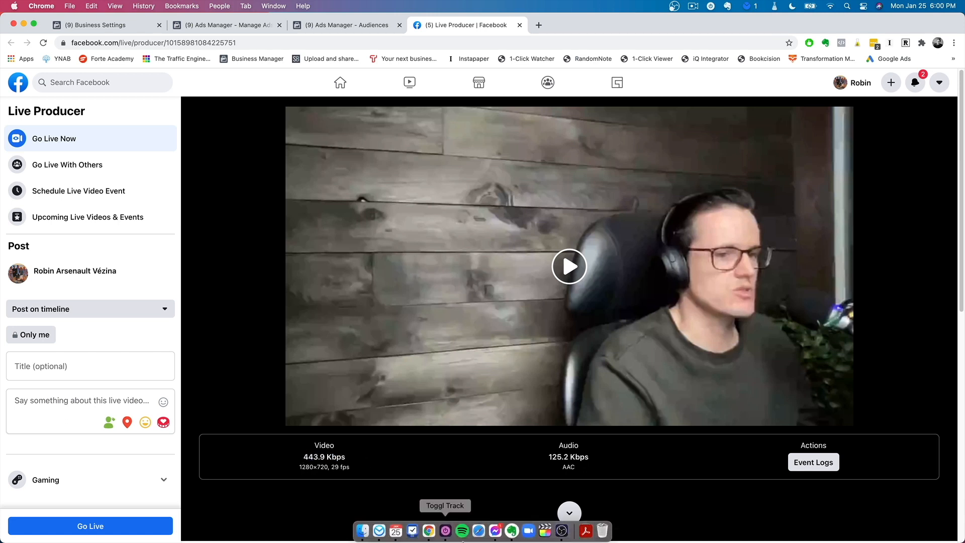
left_click(562, 526)
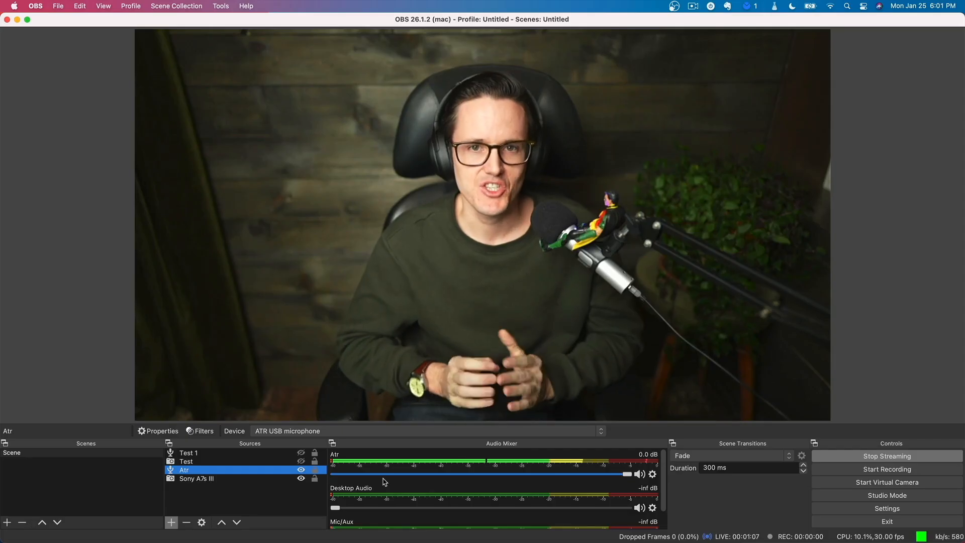